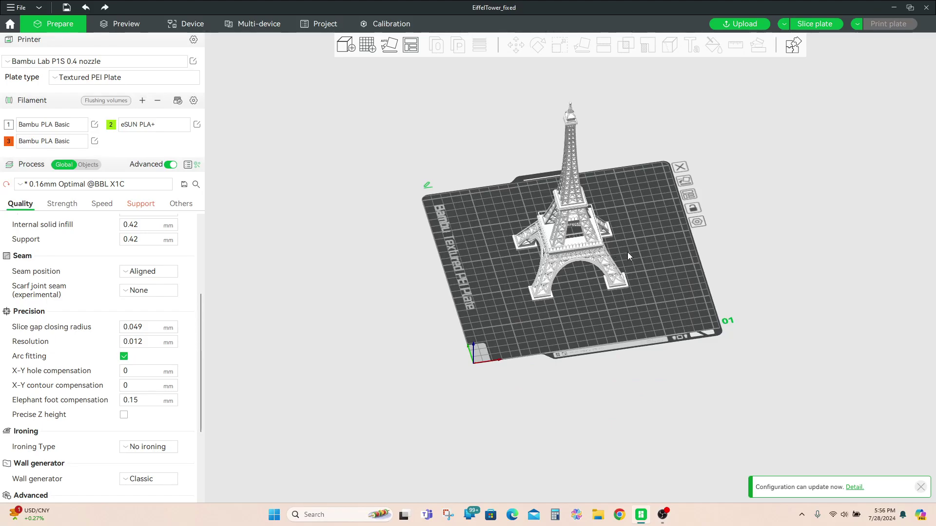
Slice plate 1, dismiss the 'Configuration can update now' notice, and return to the Prepare workspace.
scroll(624, 262, "down", 2)
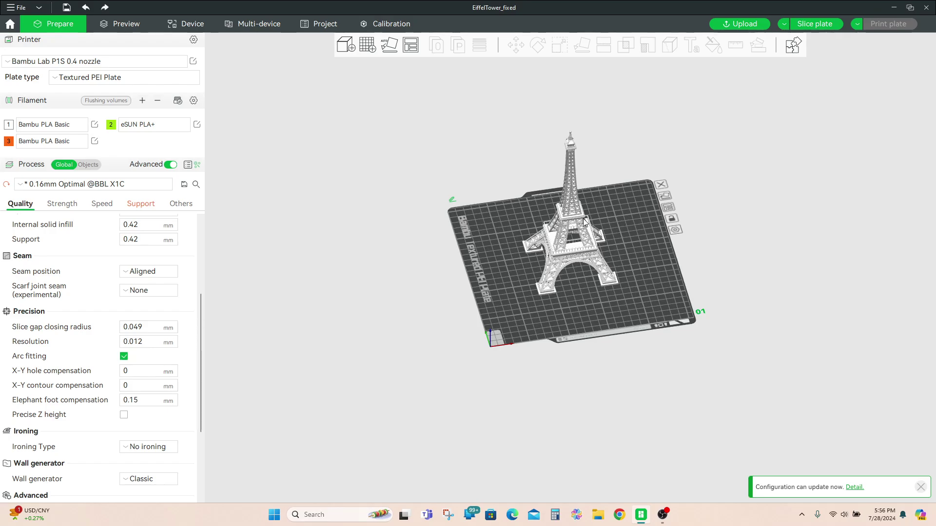
left_click(811, 24)
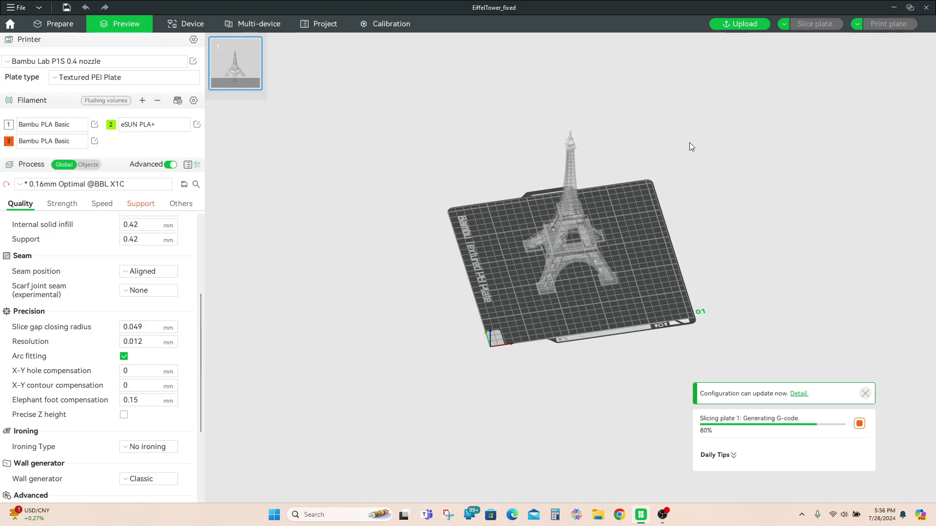
left_click(864, 393)
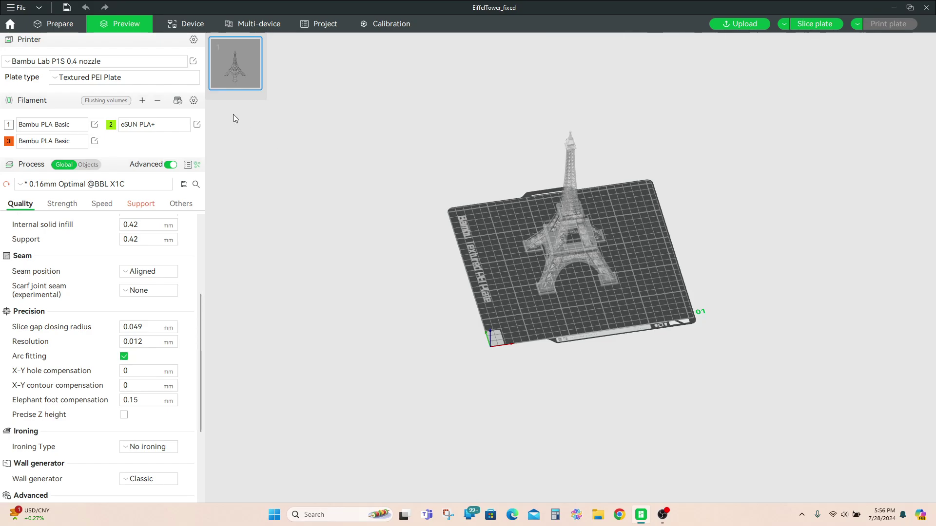
left_click(68, 22)
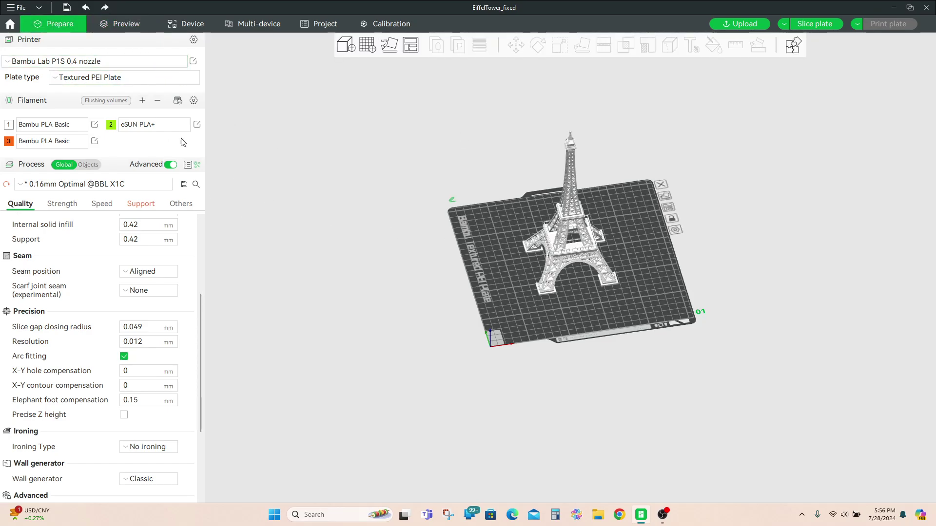
Remove filaments 3 and 2, and switch filament 1 from Bambu PLA Basic to Generic PLA.
left_click(158, 102)
left_click(158, 103)
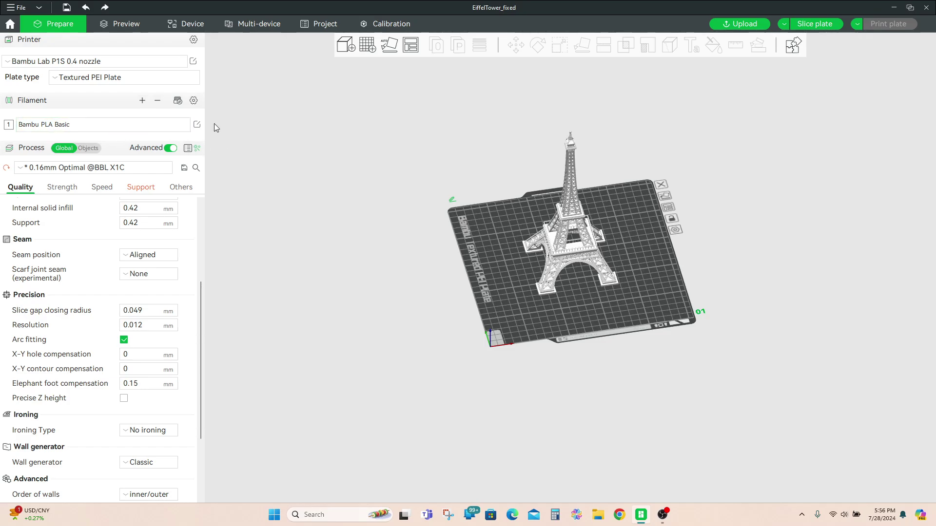
left_click(170, 127)
scroll(97, 234, "down", 2)
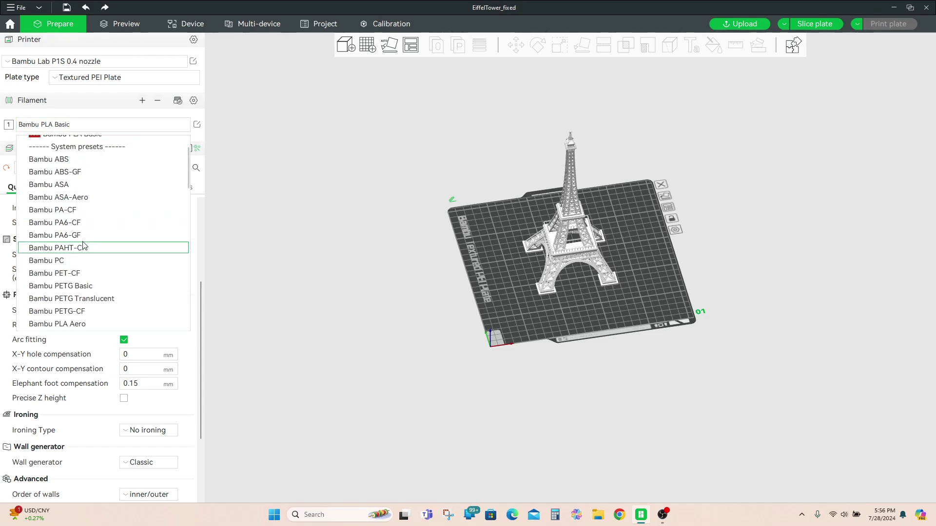
scroll(83, 242, "down", 6)
scroll(84, 242, "down", 12)
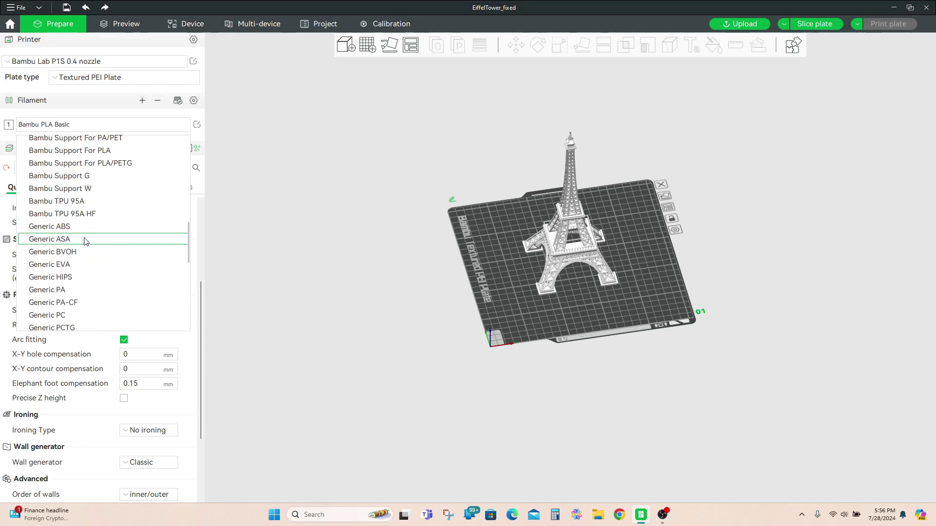
scroll(82, 252, "up", 3)
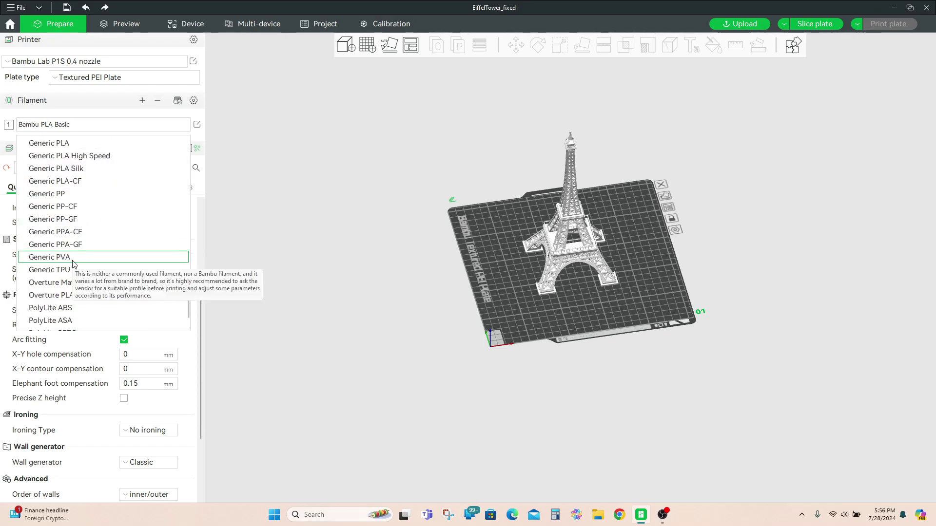
left_click(72, 204)
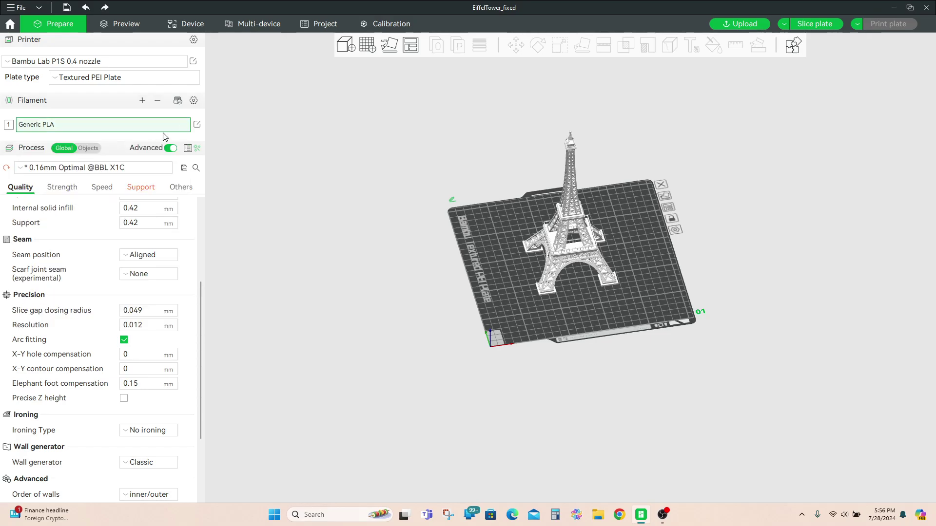
Set filament 1's max nozzle temperature to 220 °C and max volumetric speed to 15.
left_click(196, 125)
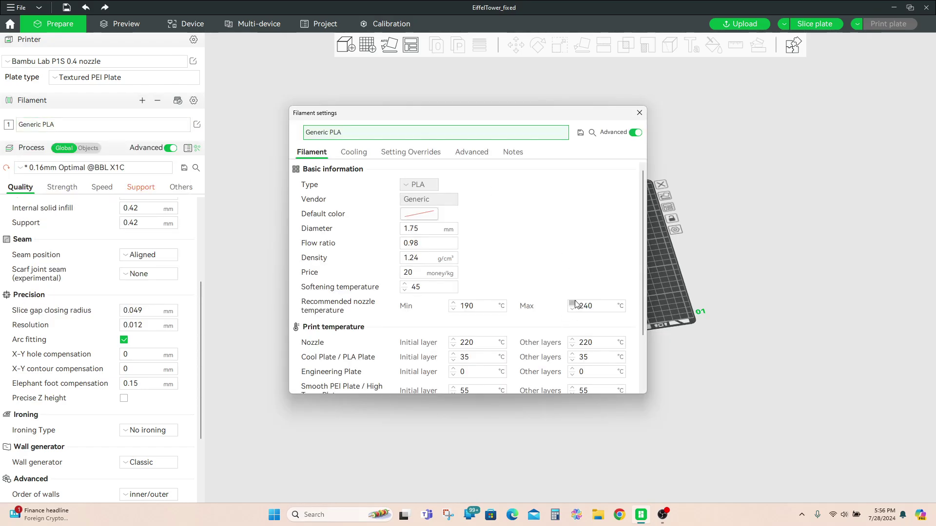
left_click_drag(588, 307, 580, 308)
type("2")
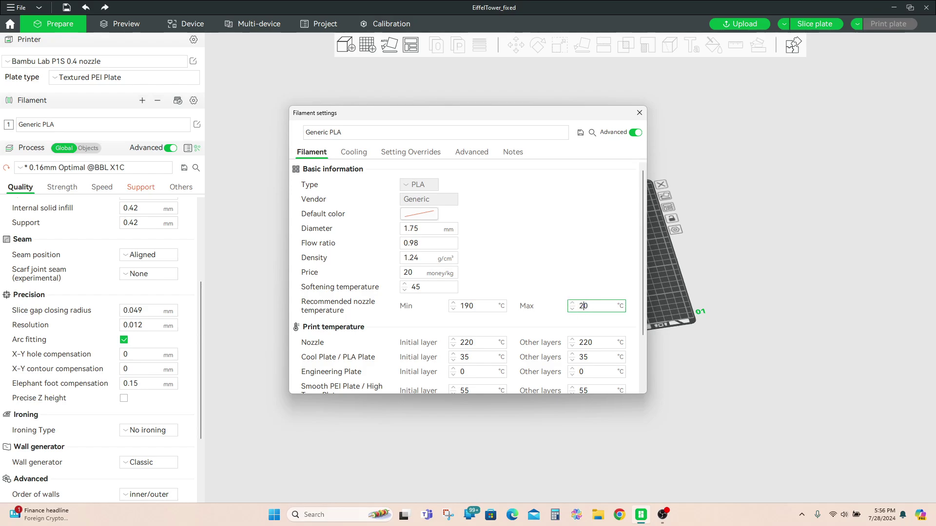
type("2")
scroll(487, 293, "down", 3)
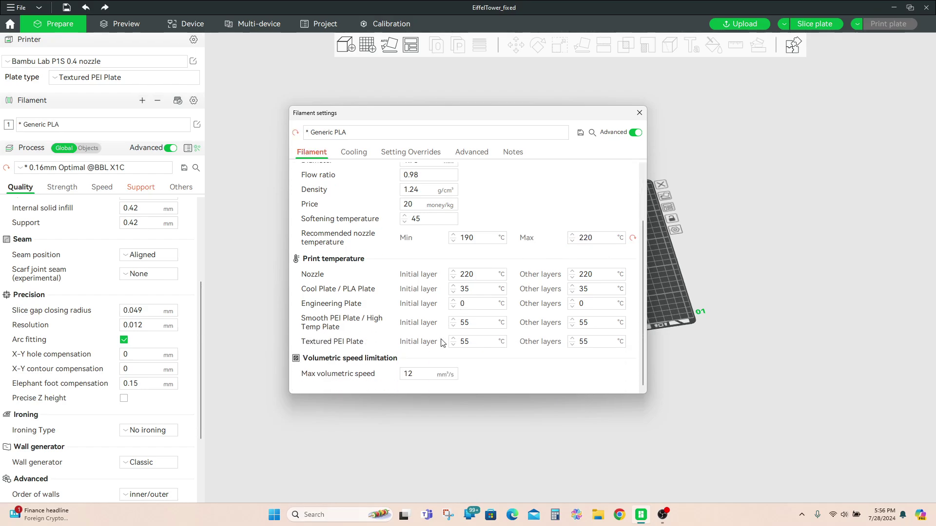
left_click(418, 373)
key("BackSpace")
type("5")
scroll(429, 306, "up", 3)
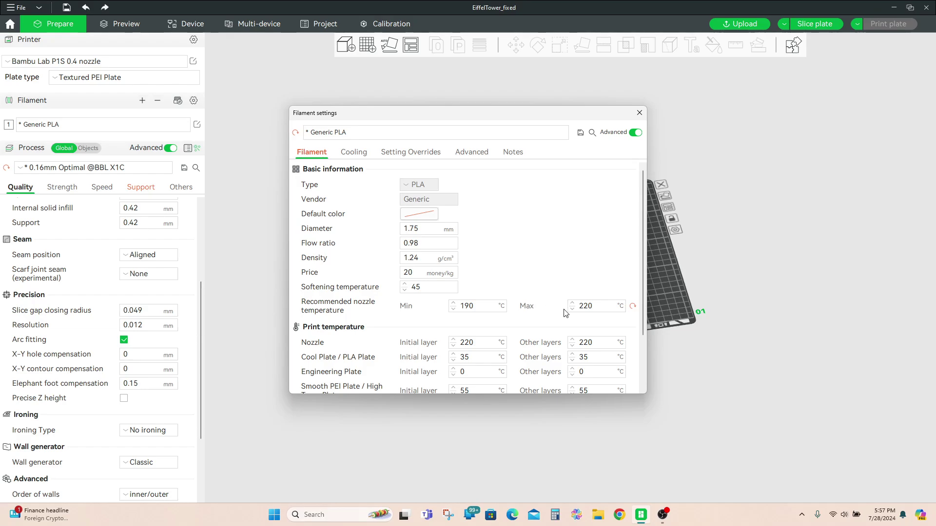
scroll(544, 296, "down", 3)
scroll(512, 253, "up", 3)
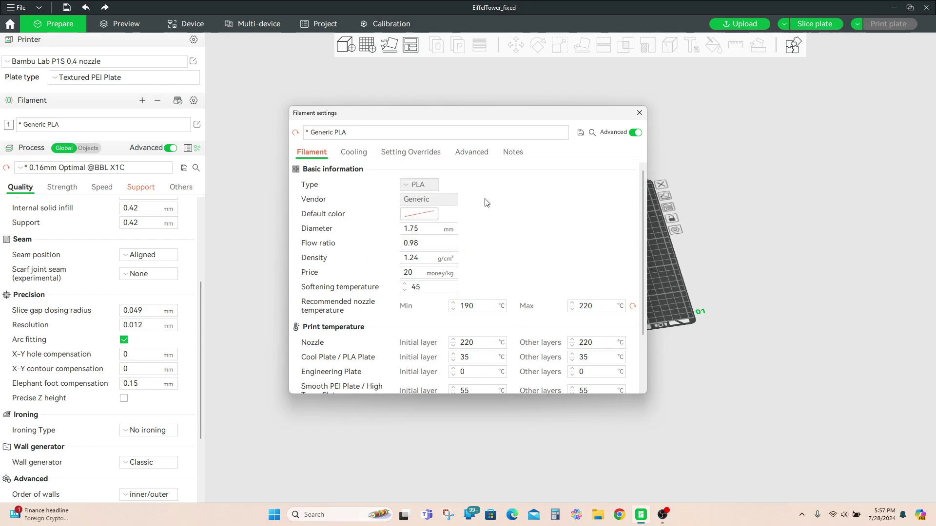
Save the edited filament as a new preset named offbrand.
left_click(580, 133)
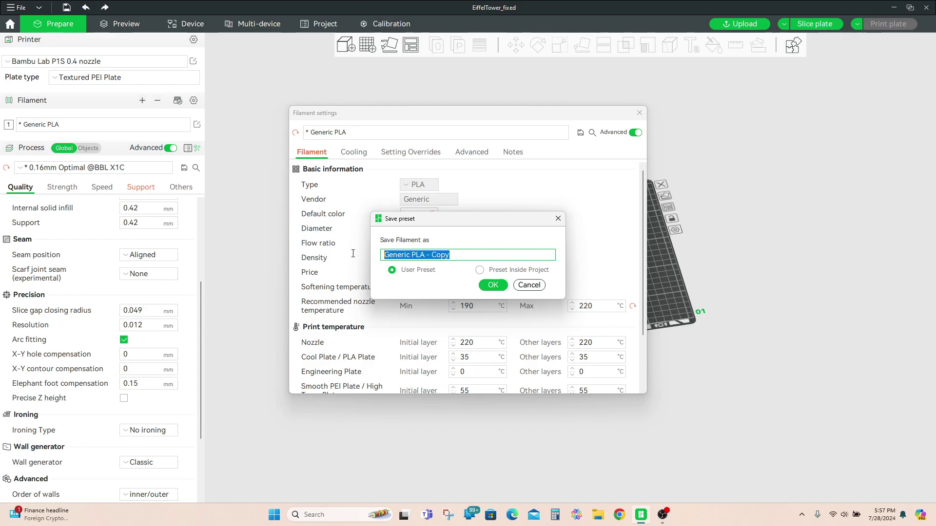
key("BackSpace")
type("offbrand")
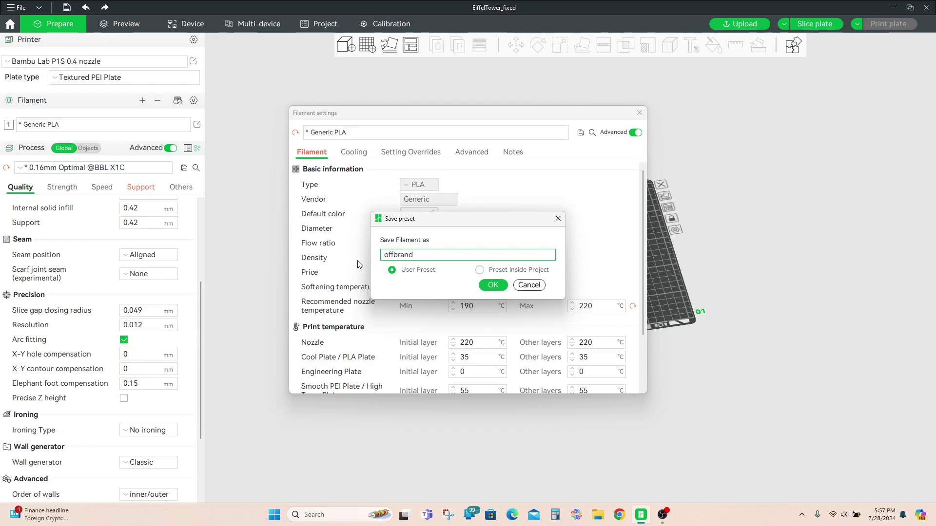
left_click(492, 286)
Switch filament 1 to the offbrand user preset and review its settings.
left_click(639, 112)
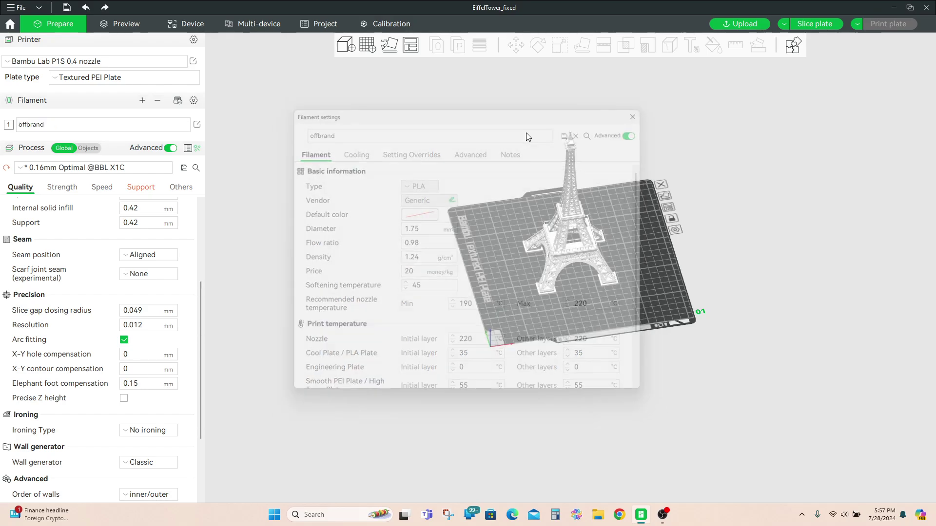
left_click(167, 125)
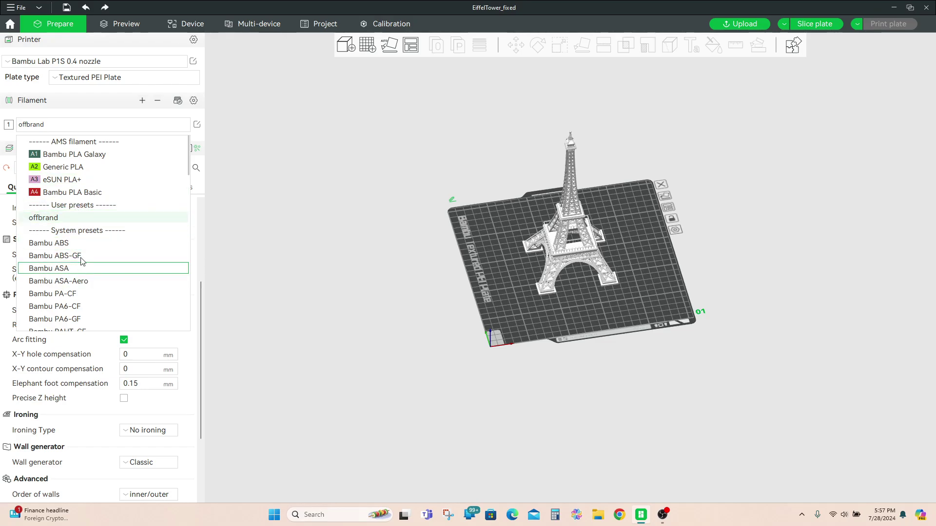
left_click(80, 222)
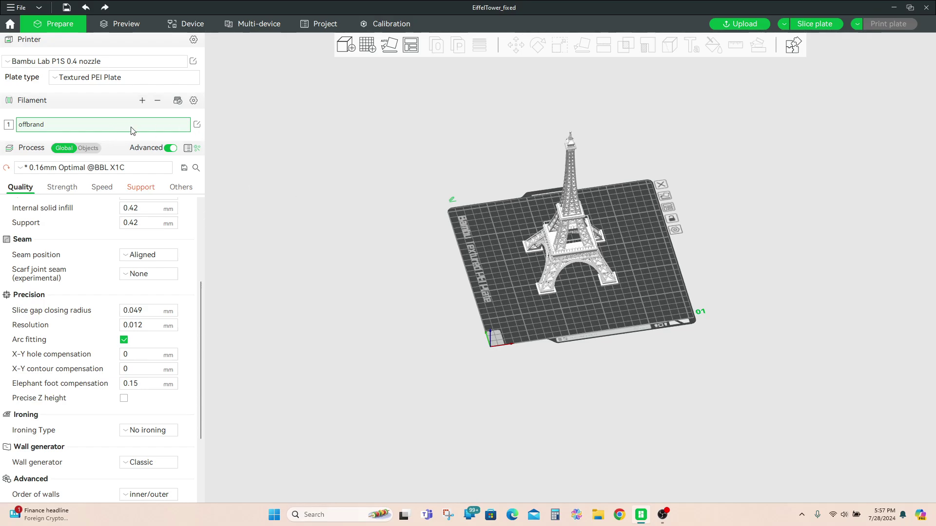
left_click(197, 125)
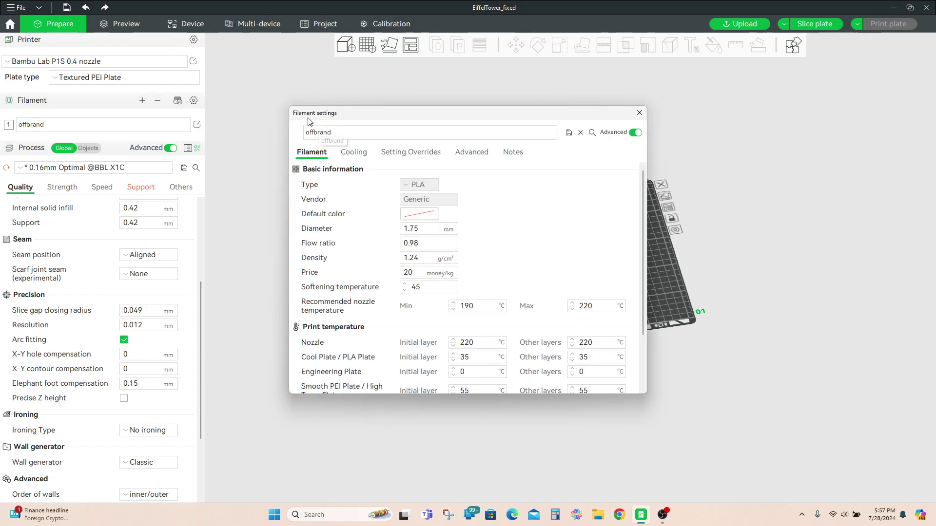
left_click(639, 112)
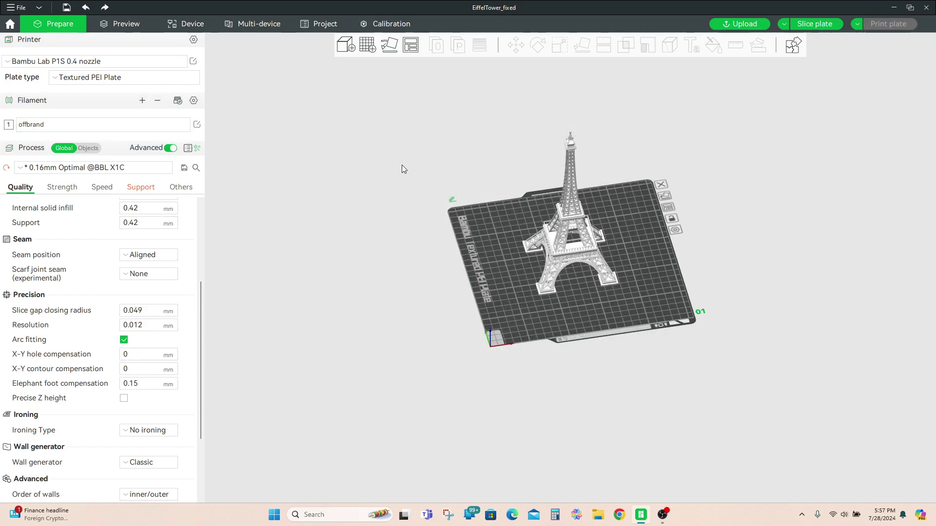
On the Device page, try Bambu ABS for AMS slot A2, then close without confirming.
left_click(188, 24)
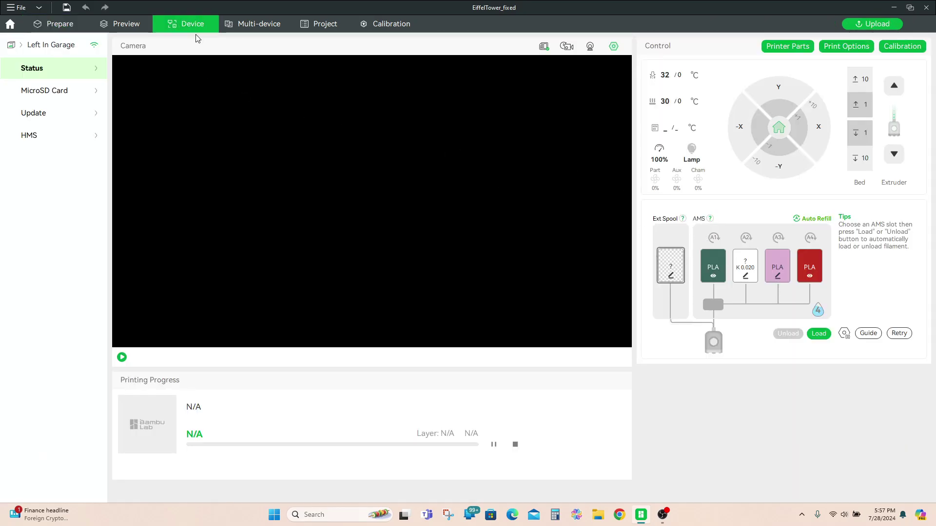
left_click(746, 276)
left_click(702, 202)
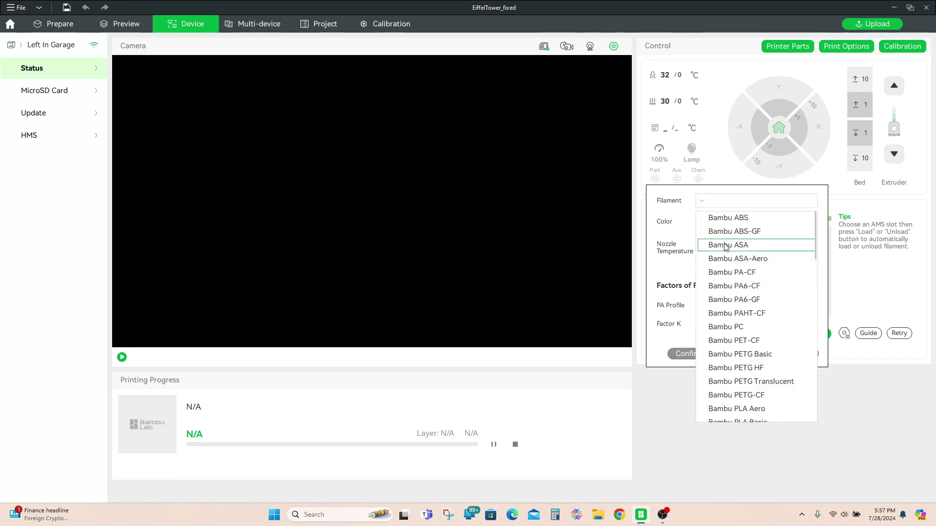
scroll(721, 273, "down", 12)
scroll(743, 385, "up", 15)
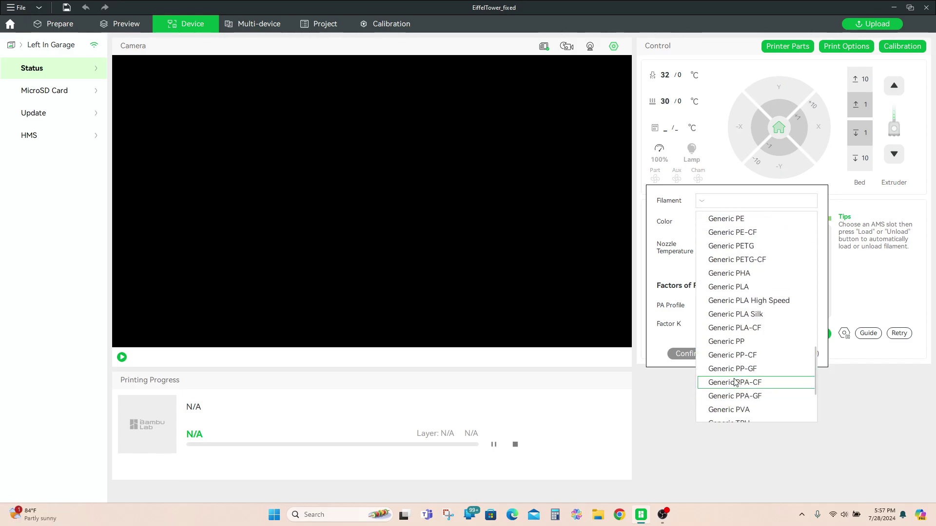
scroll(736, 296, "down", 8)
scroll(736, 296, "down", 6)
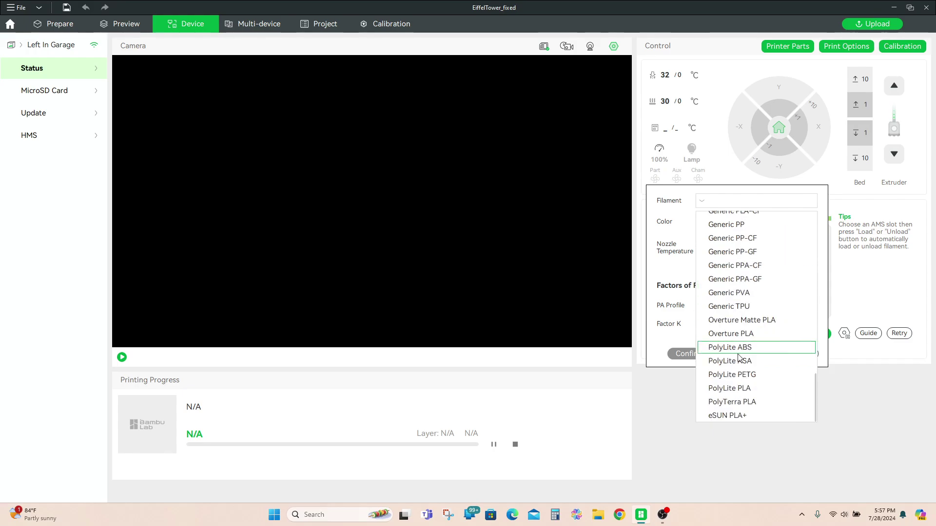
scroll(729, 390, "up", 13)
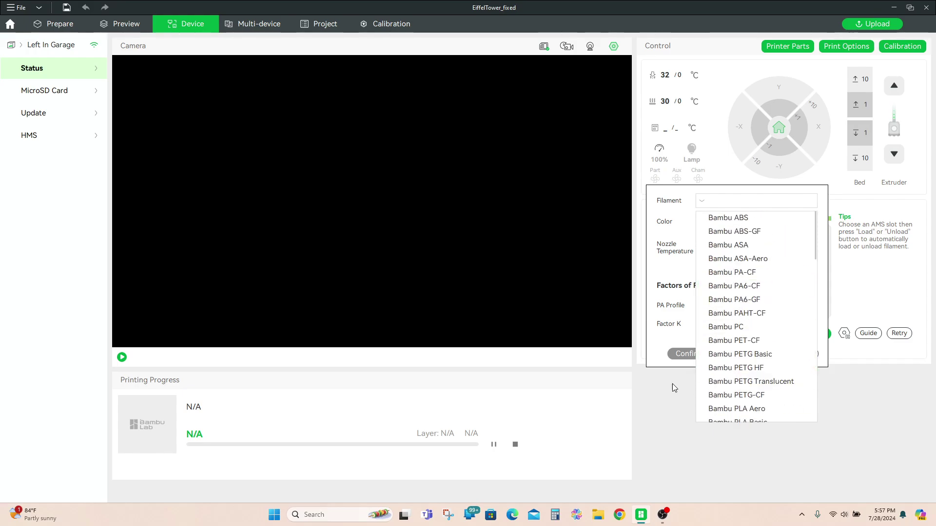
left_click(716, 218)
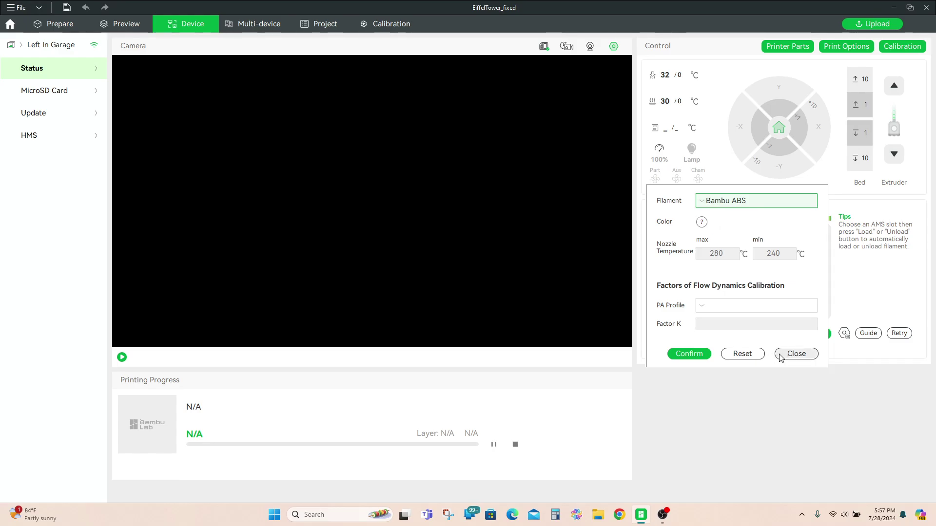
left_click(796, 354)
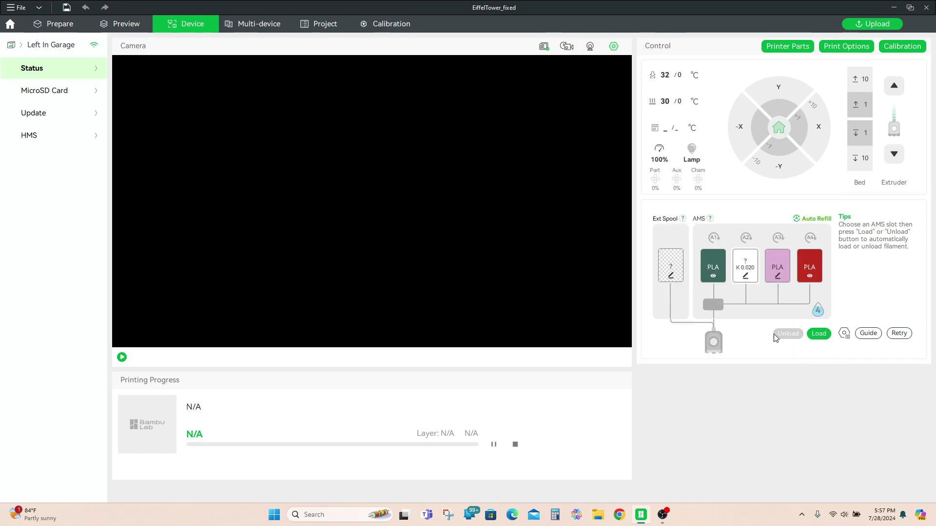
Return to Prepare and review the offbrand filament settings.
left_click(67, 30)
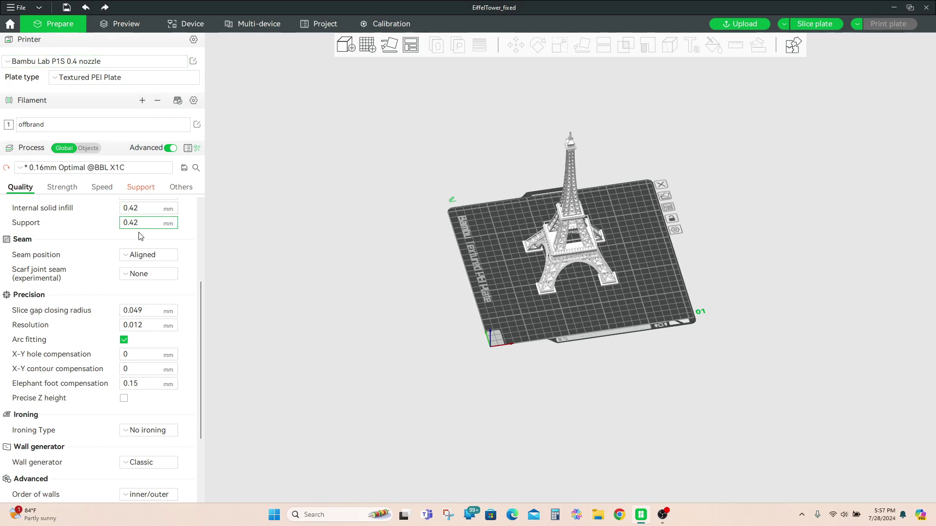
left_click(197, 125)
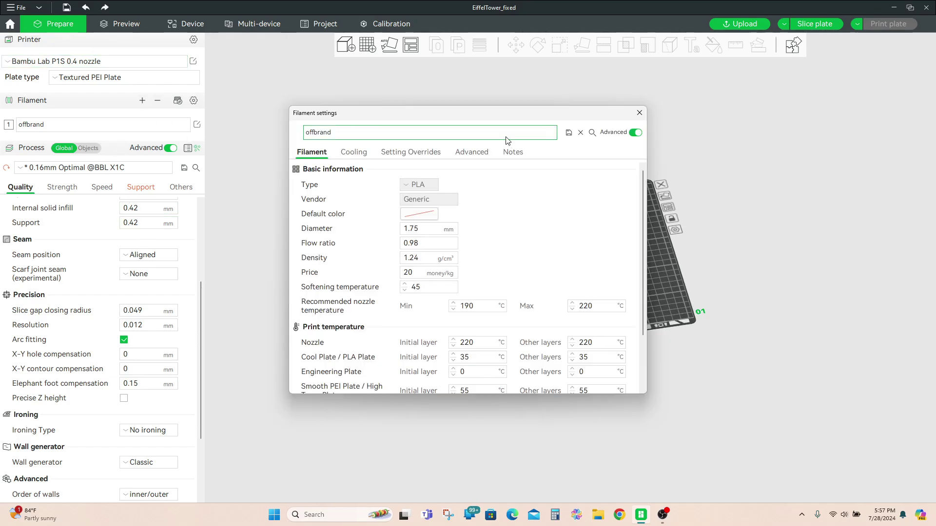
left_click(639, 113)
Open the filament manager's custom filaments list, close it, and reopen it.
left_click(178, 125)
scroll(90, 273, "down", 15)
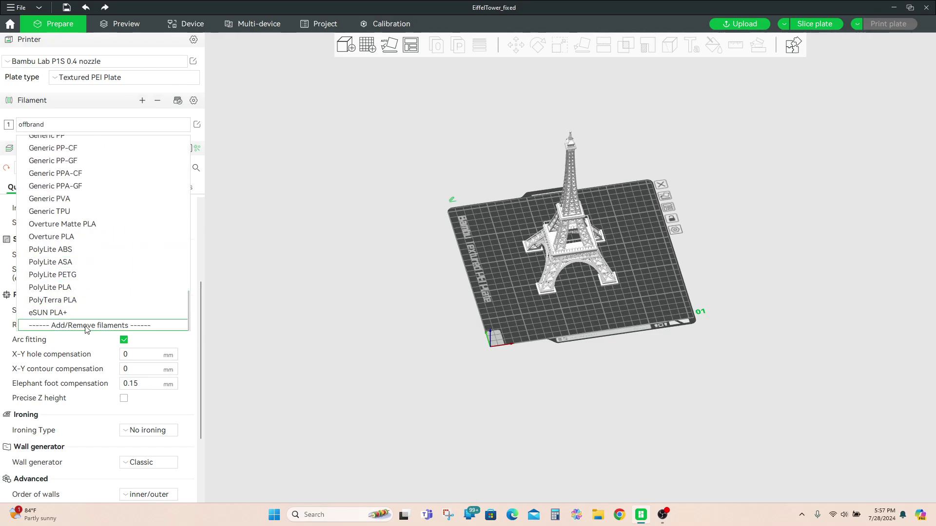
left_click(86, 325)
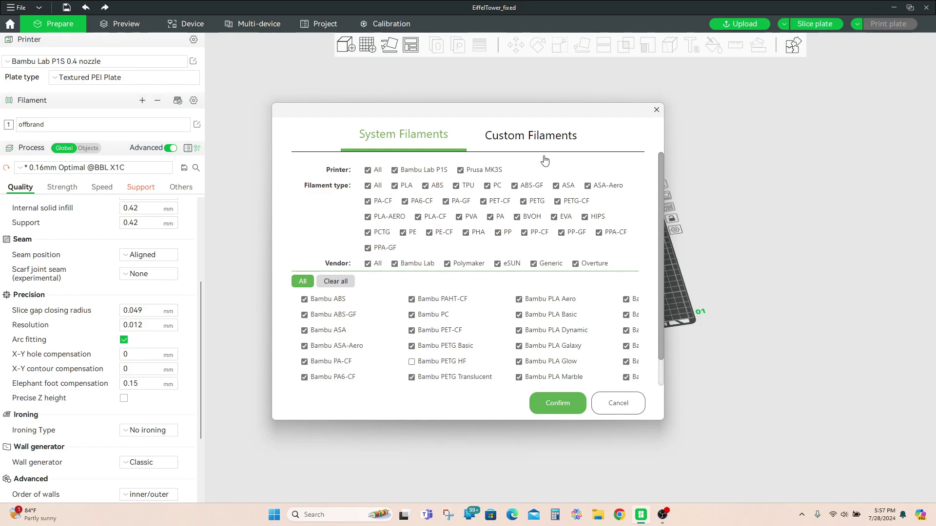
left_click(502, 142)
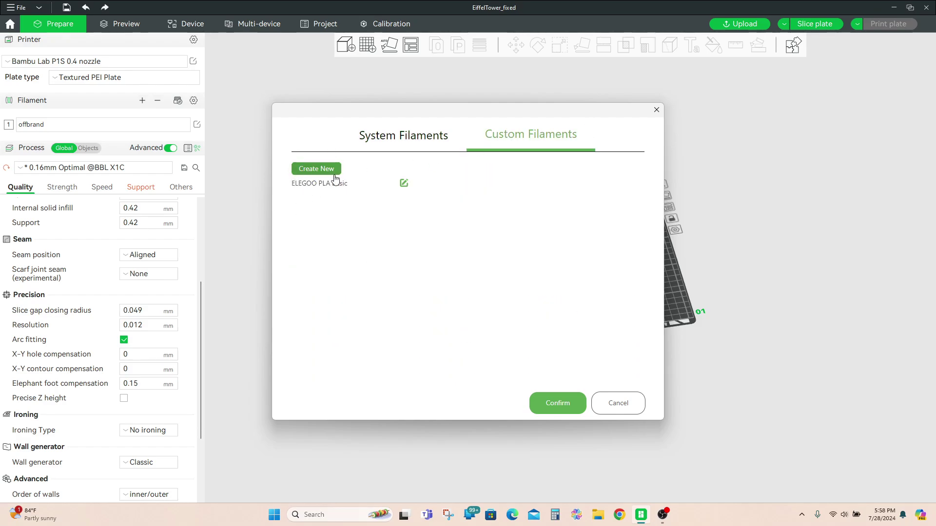
left_click(656, 111)
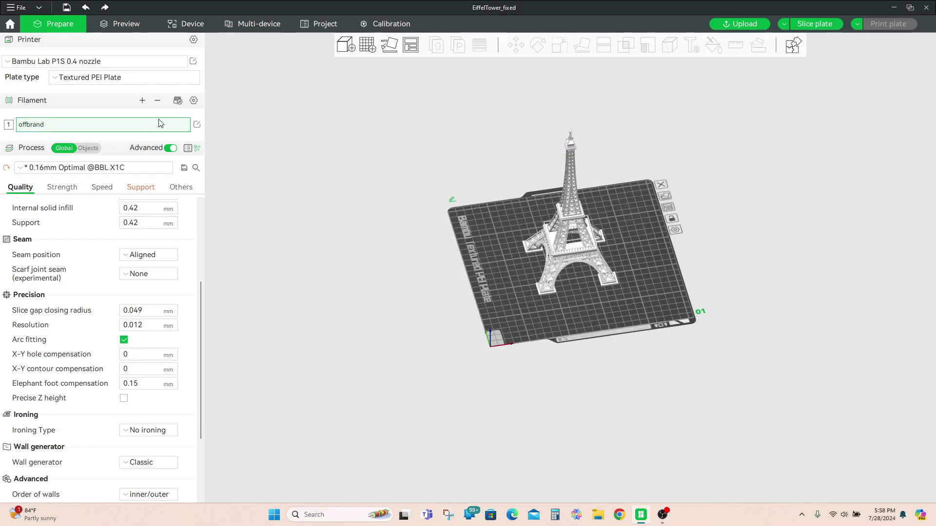
left_click(193, 100)
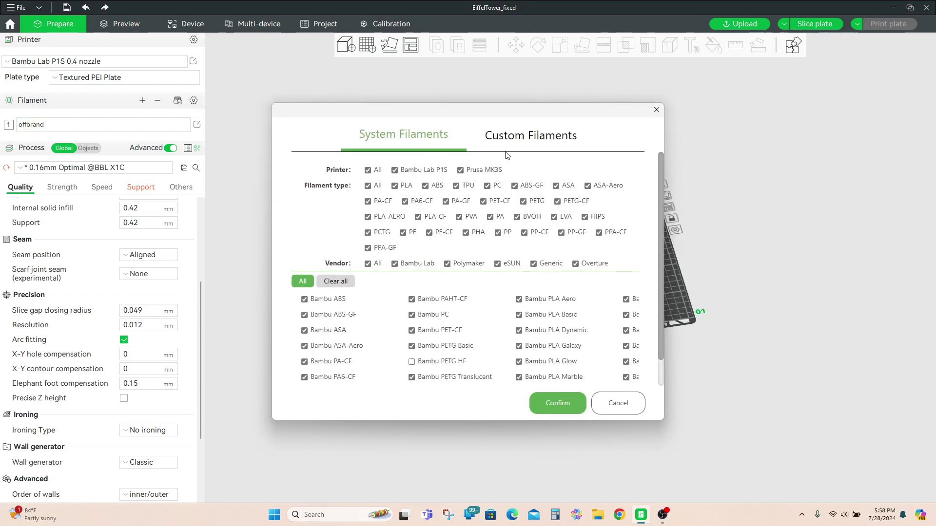
left_click(515, 142)
Create a new custom filament with unlisted vendor offbrand, type PLA and serial basic.
left_click(315, 169)
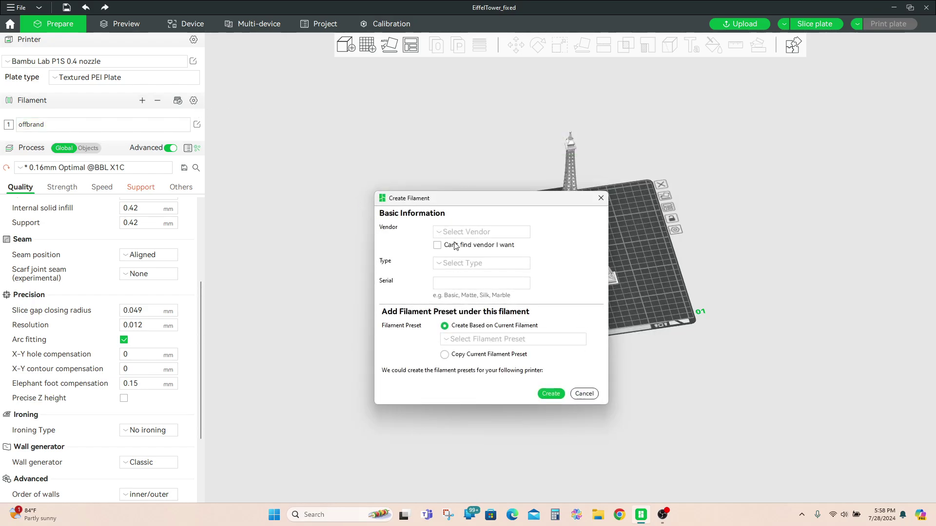
left_click(445, 233)
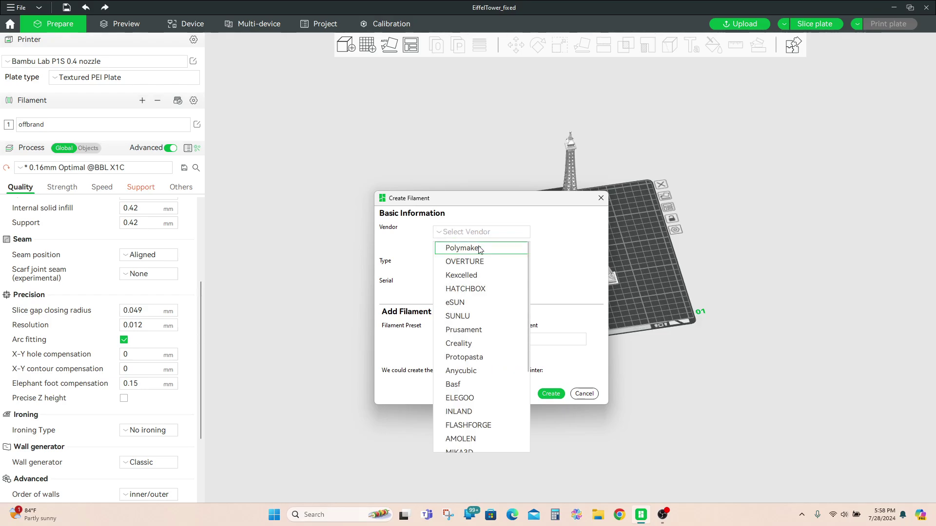
left_click(429, 251)
left_click(437, 245)
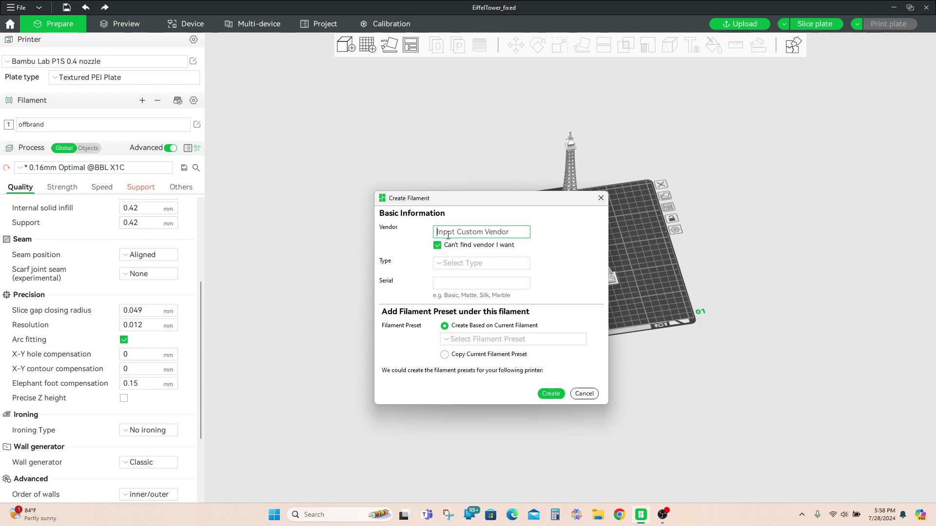
type("offbrand")
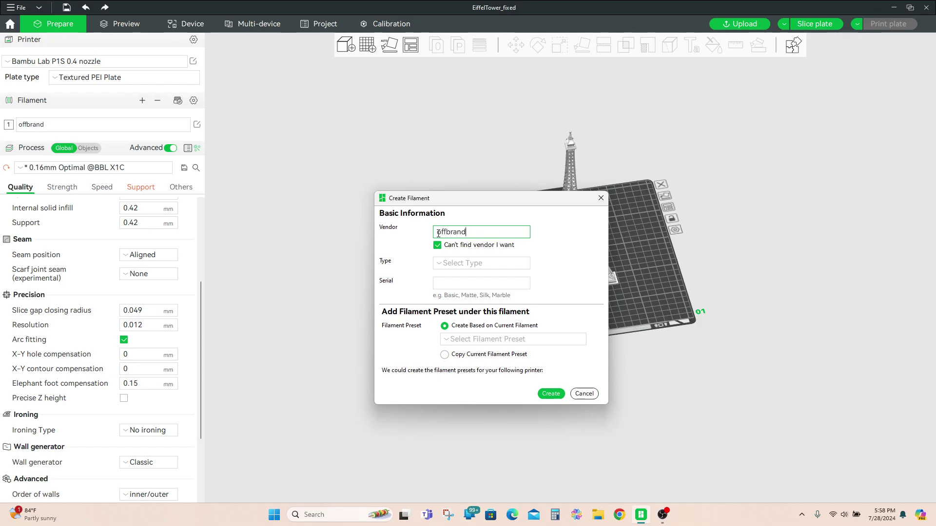
left_click(452, 262)
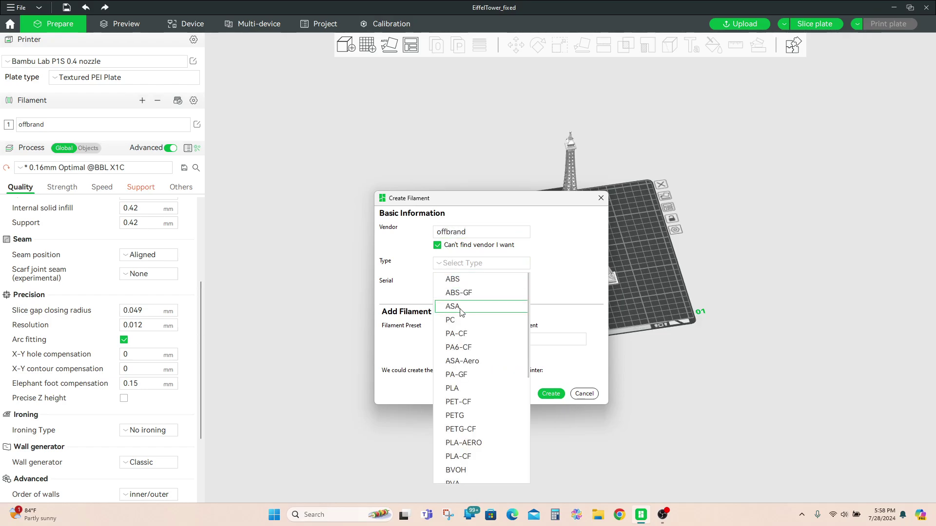
left_click(457, 392)
left_click(452, 286)
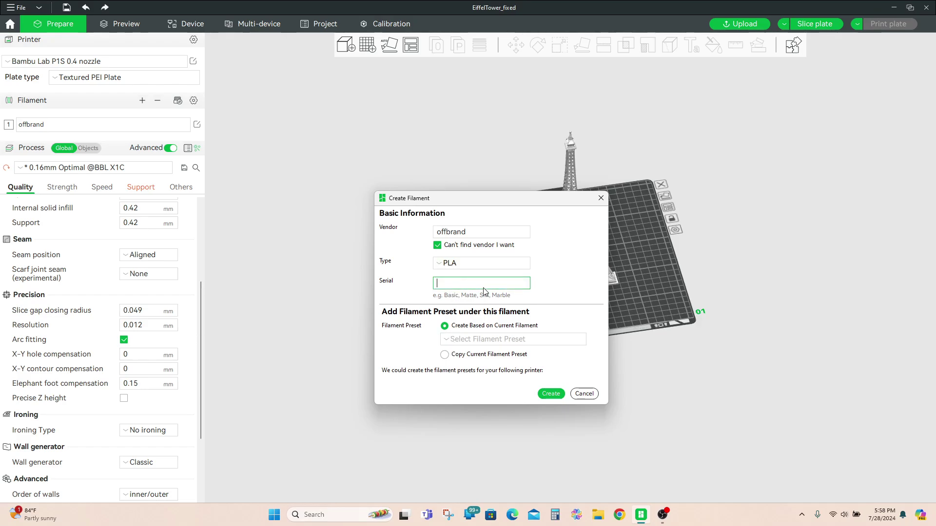
type("basic")
Browse the base filament preset list and close it without choosing one.
left_click(448, 340)
scroll(487, 264, "down", 3)
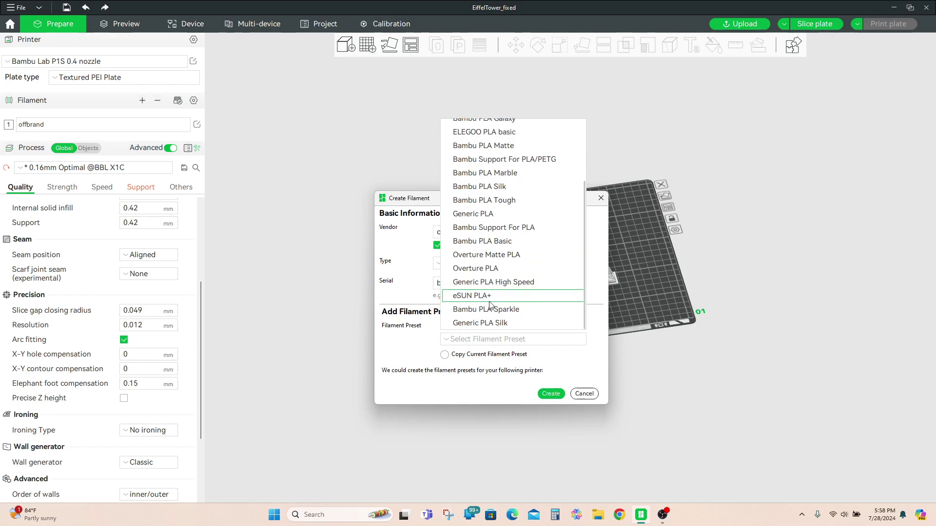
scroll(501, 243, "up", 3)
scroll(487, 227, "down", 3)
scroll(480, 207, "up", 3)
left_click(419, 337)
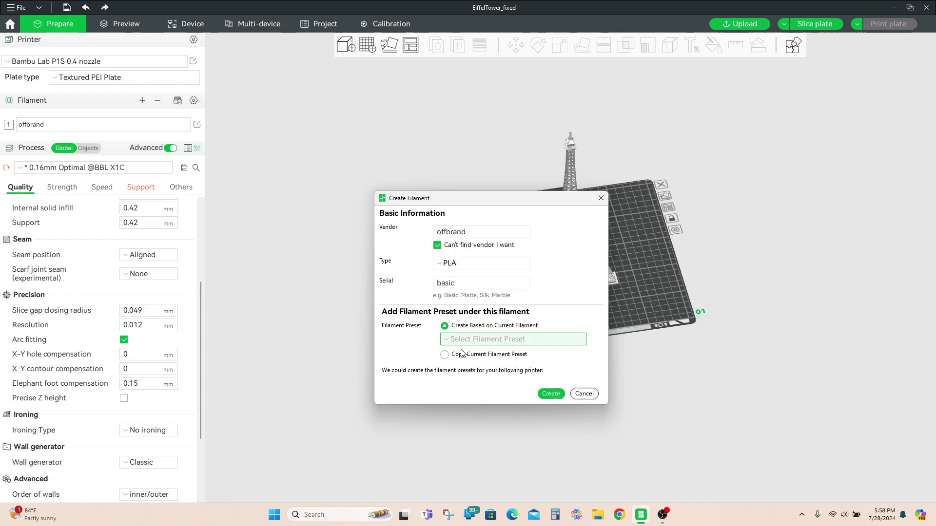
Copy the offbrand preset for the Bambu Lab P1S 0.4 nozzle and attempt to create it.
left_click(445, 356)
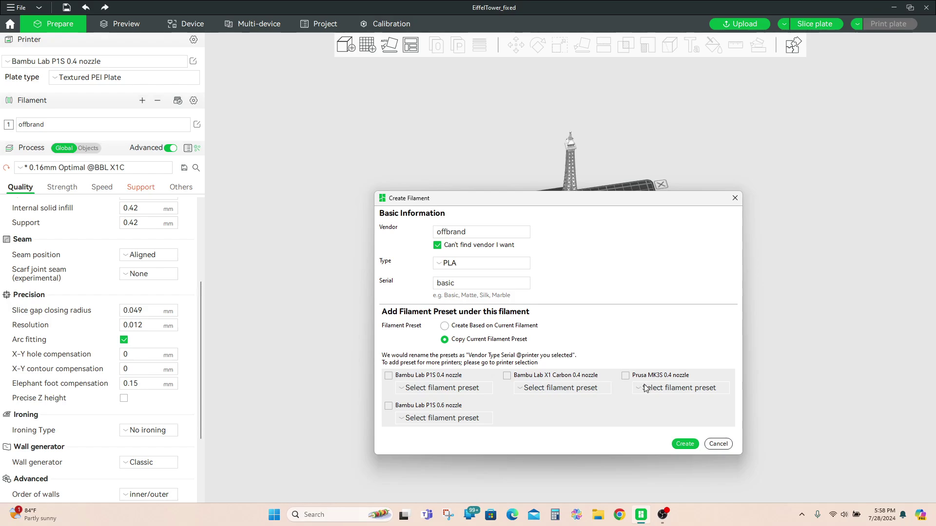
left_click(389, 376)
left_click(409, 390)
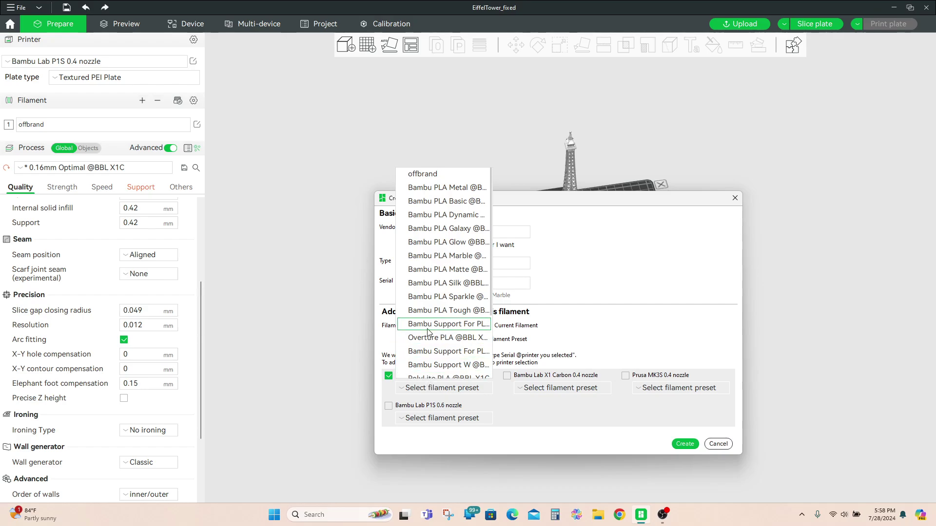
scroll(429, 326, "down", 3)
scroll(429, 332, "up", 3)
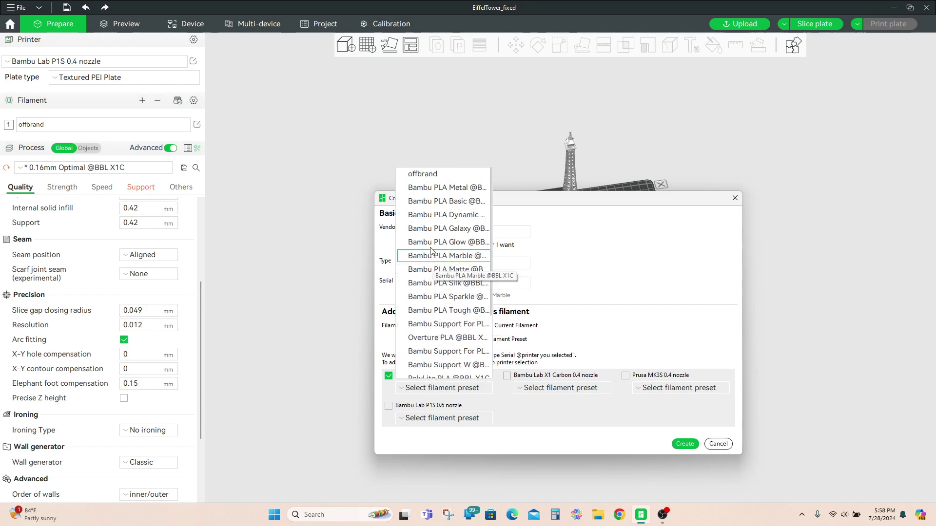
left_click(424, 176)
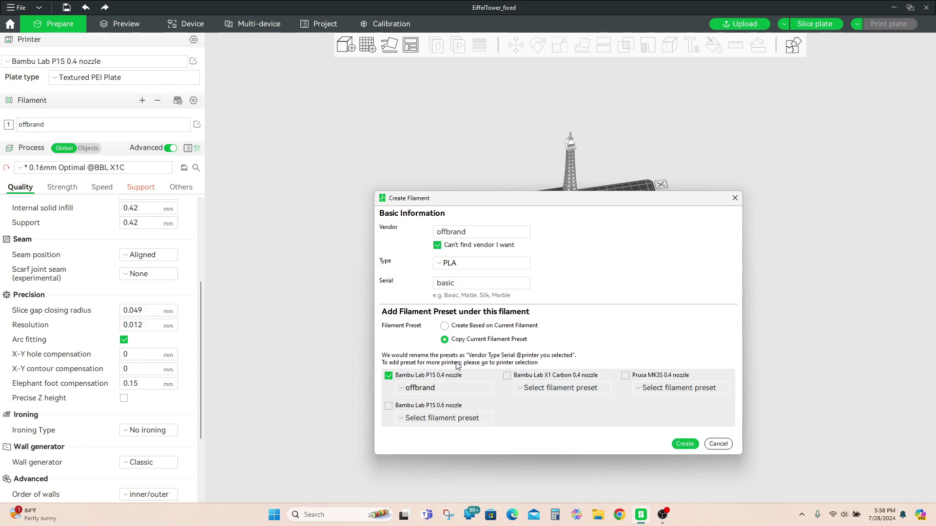
left_click(685, 444)
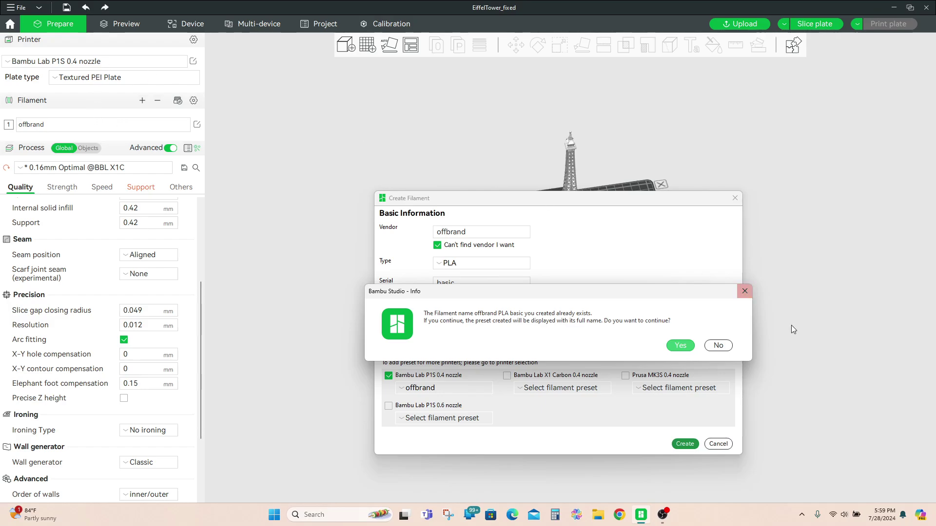
Change the vendor to offbrandh, create the filament, and dismiss the confirmation.
left_click(744, 292)
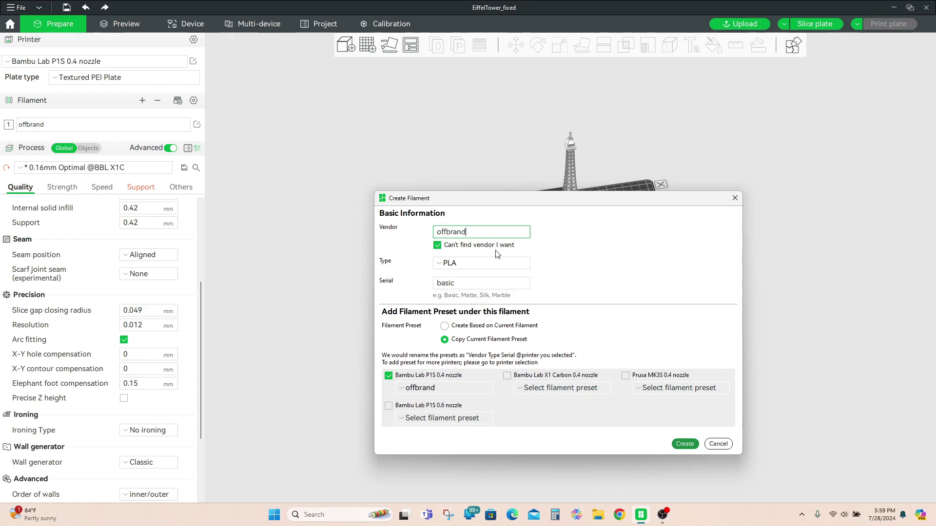
type("h")
left_click(684, 444)
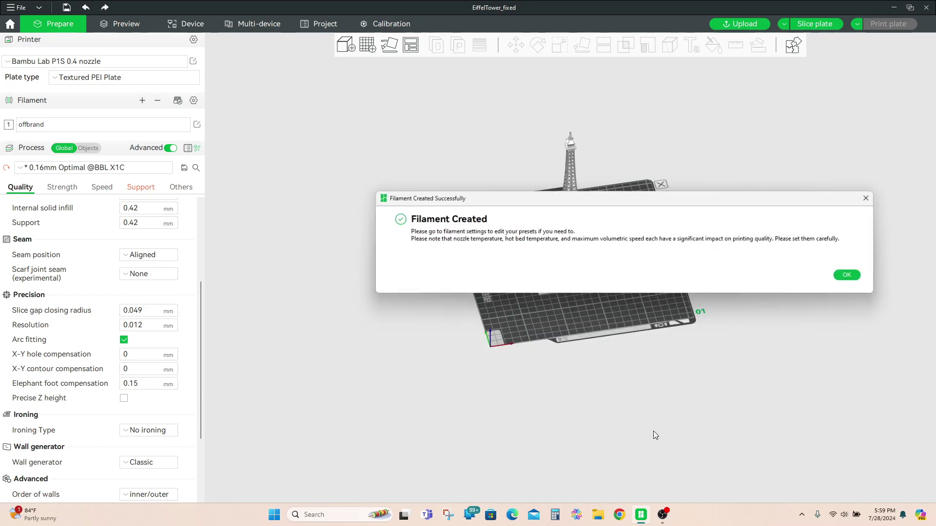
left_click(847, 276)
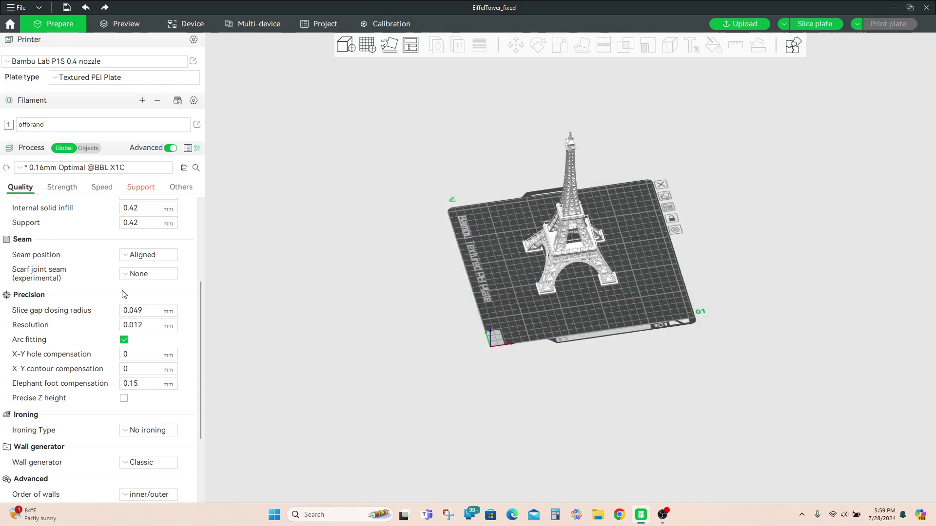
Assign offbrandh PLA basic to filament 1 and review its settings.
left_click(176, 125)
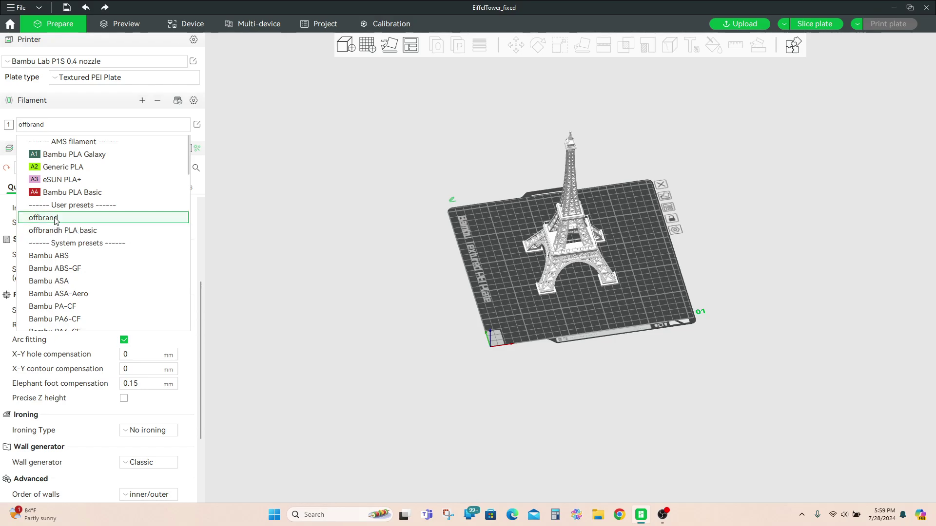
left_click(105, 229)
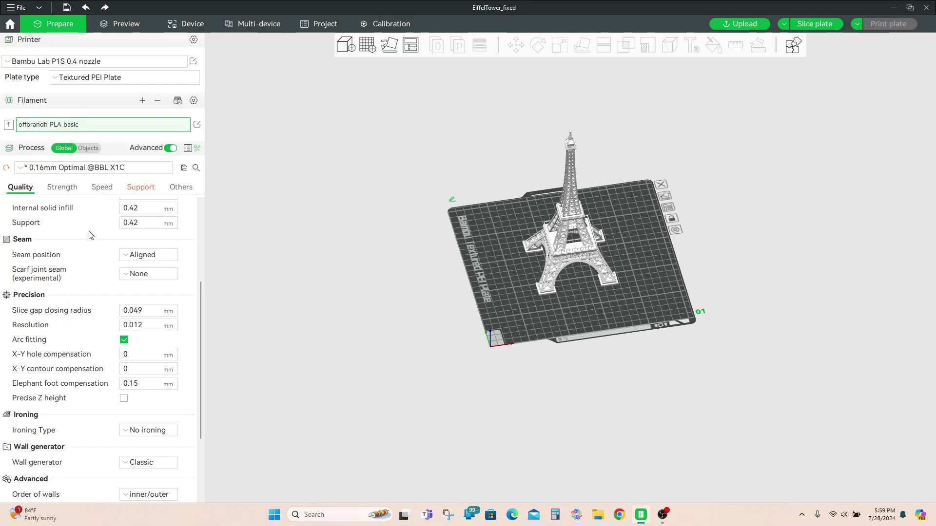
left_click(197, 124)
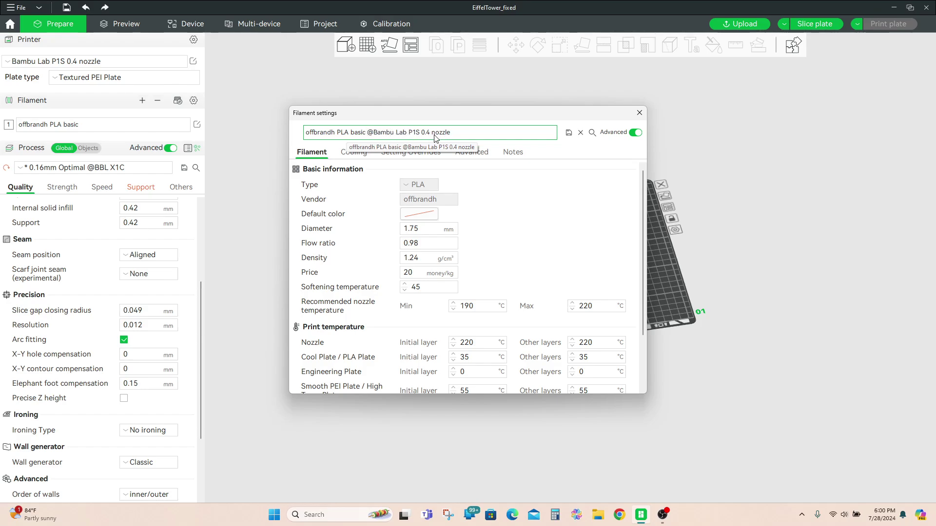
left_click(639, 113)
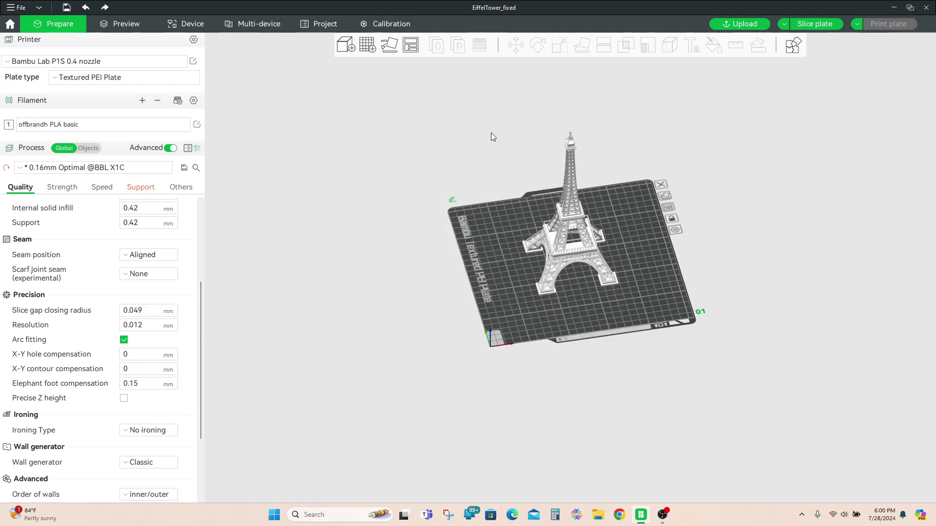
Delete the old offbrand preset from the filament settings.
left_click(197, 125)
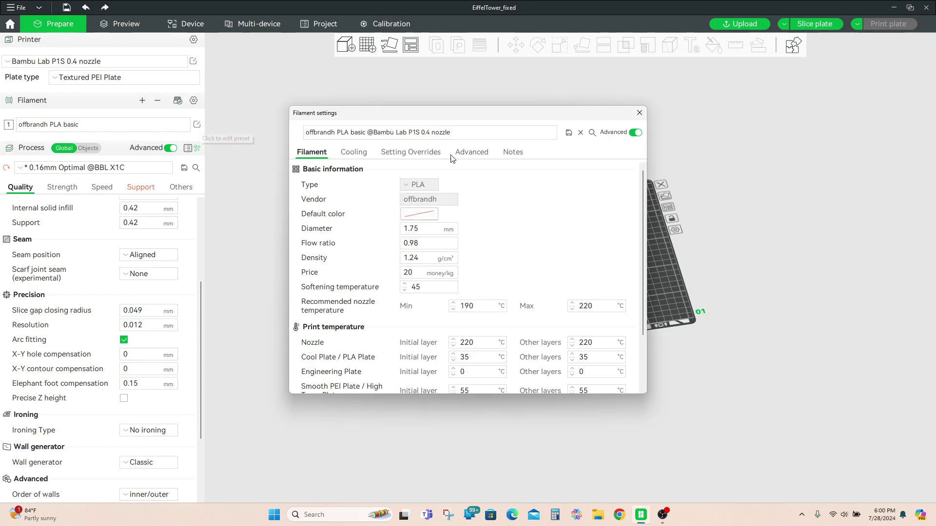
left_click(519, 134)
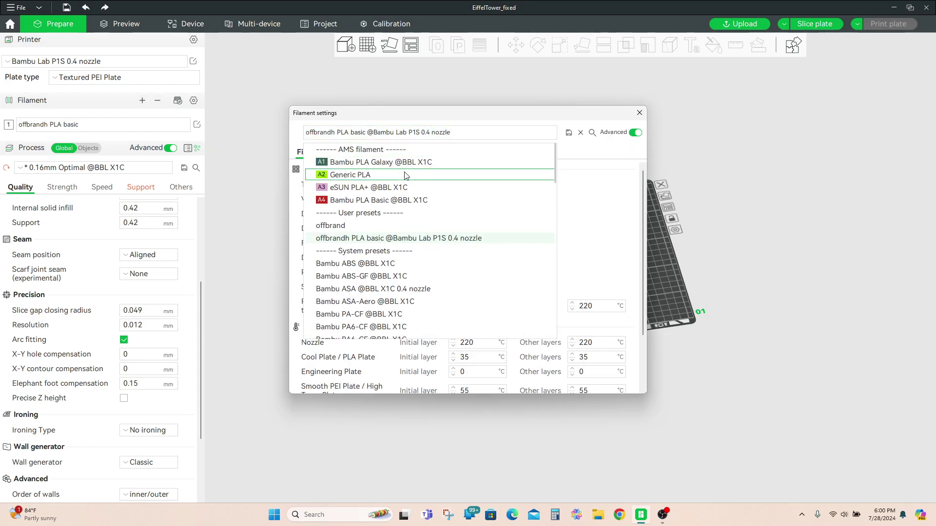
left_click(347, 226)
left_click(581, 133)
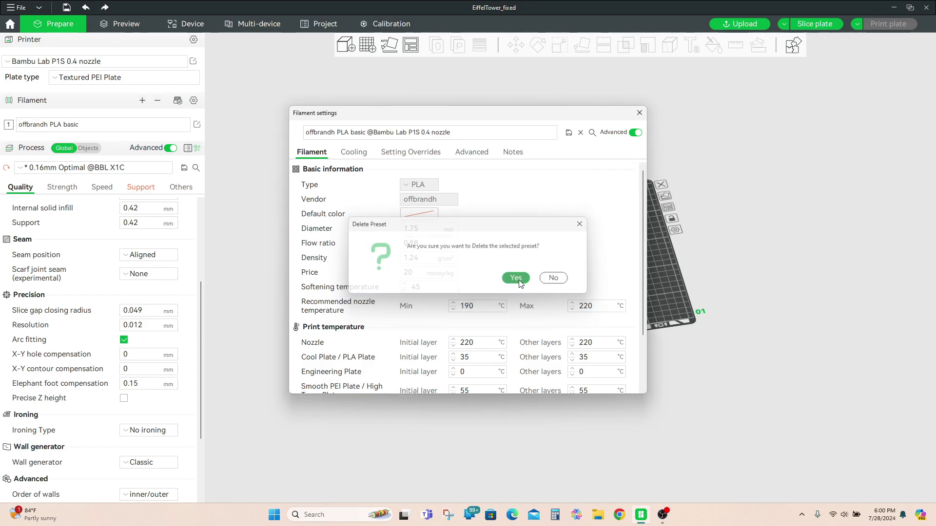
left_click(516, 278)
left_click(639, 113)
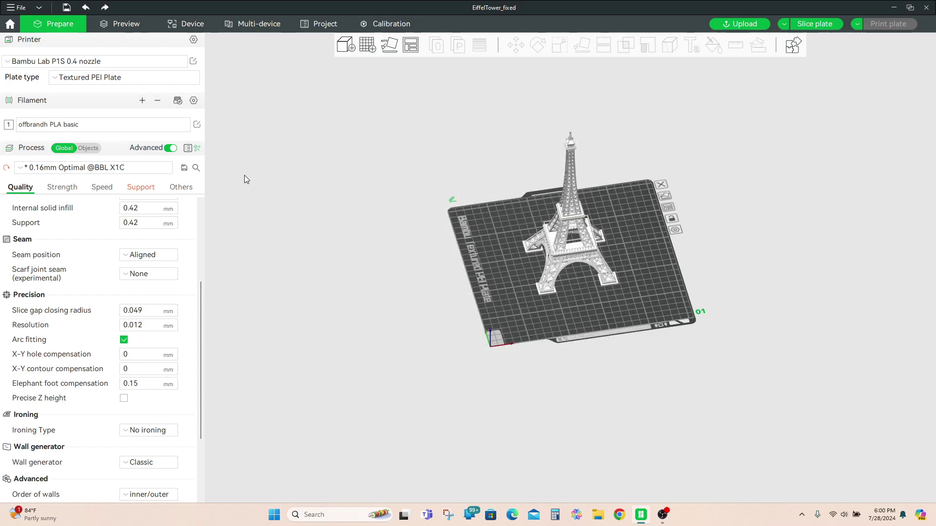
Recheck the offbrandh PLA basic settings for filament 1.
left_click(181, 125)
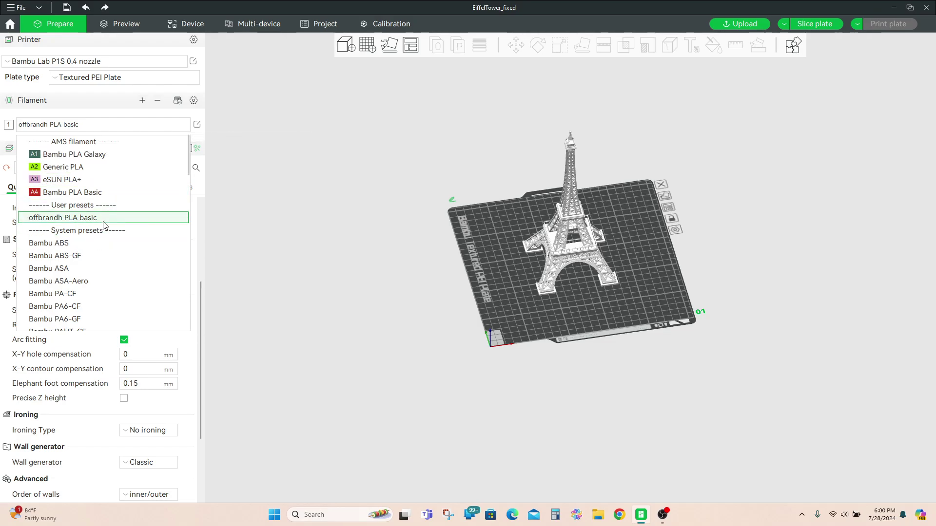
left_click(197, 125)
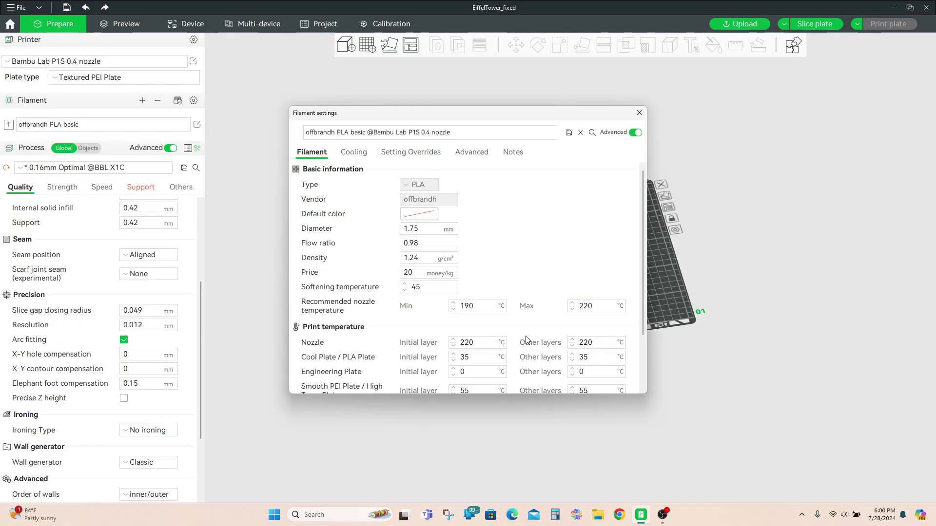
scroll(526, 340, "down", 3)
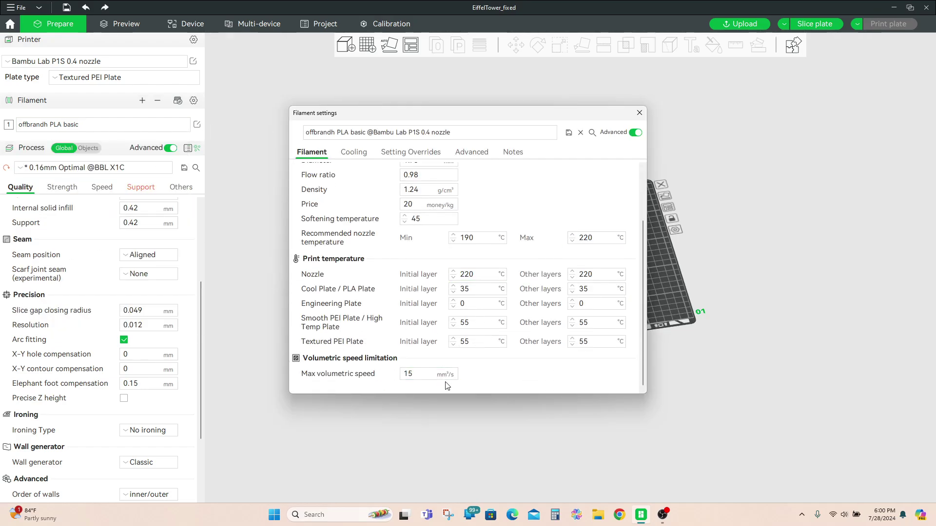
left_click(641, 112)
On the Device page, load offbrandh PLA basic into AMS slot A2.
left_click(185, 25)
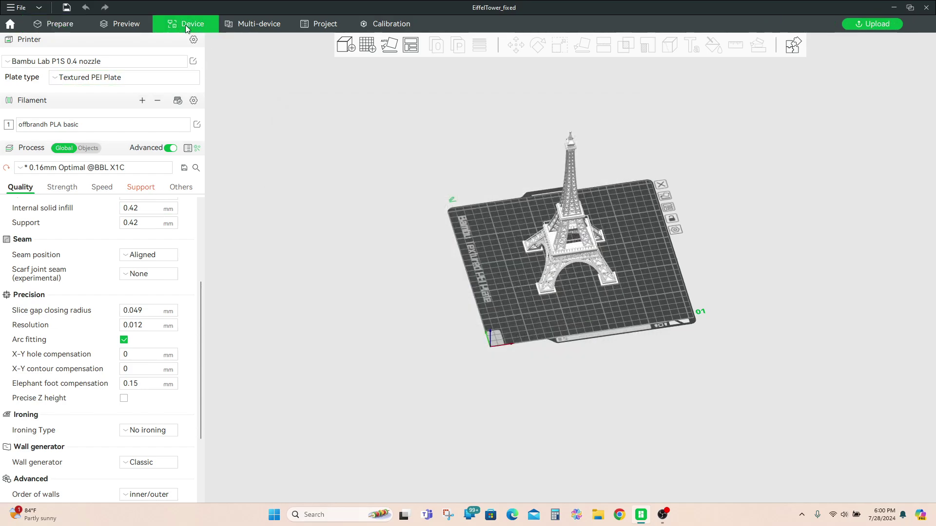
left_click(746, 280)
left_click(702, 205)
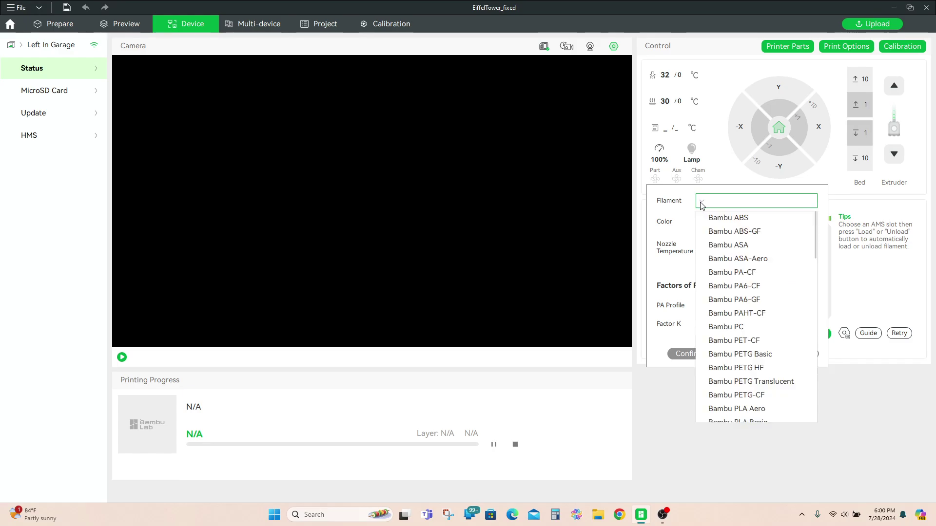
scroll(748, 382, "down", 10)
left_click(748, 416)
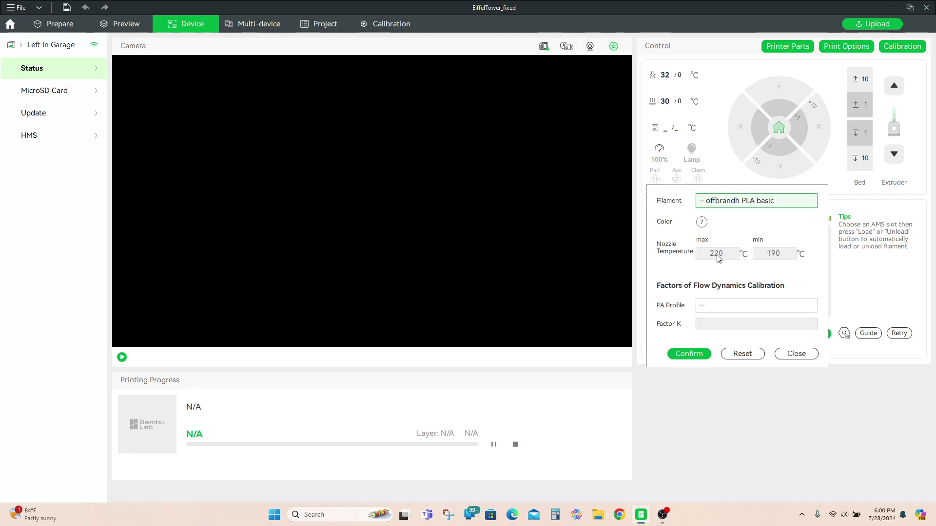
Color slot A2's filament lime green, confirm, and return to Prepare.
left_click(702, 222)
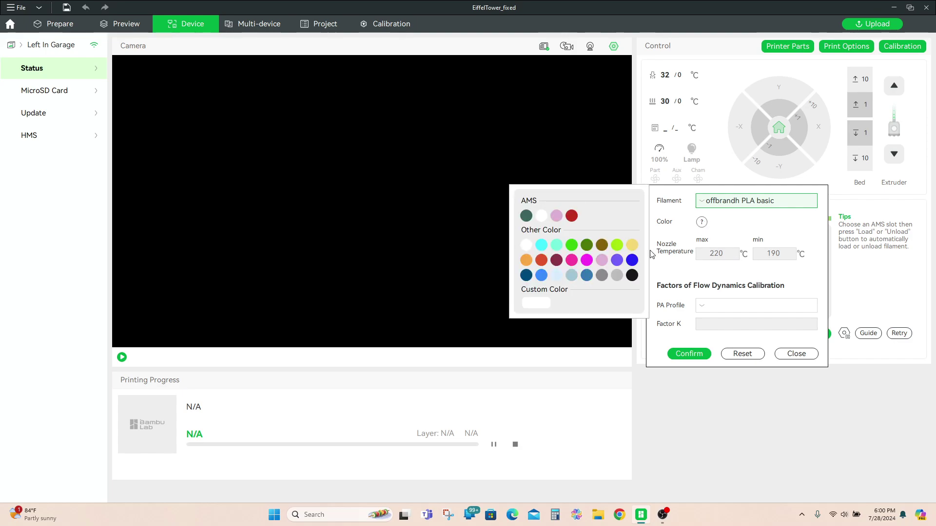
left_click(591, 243)
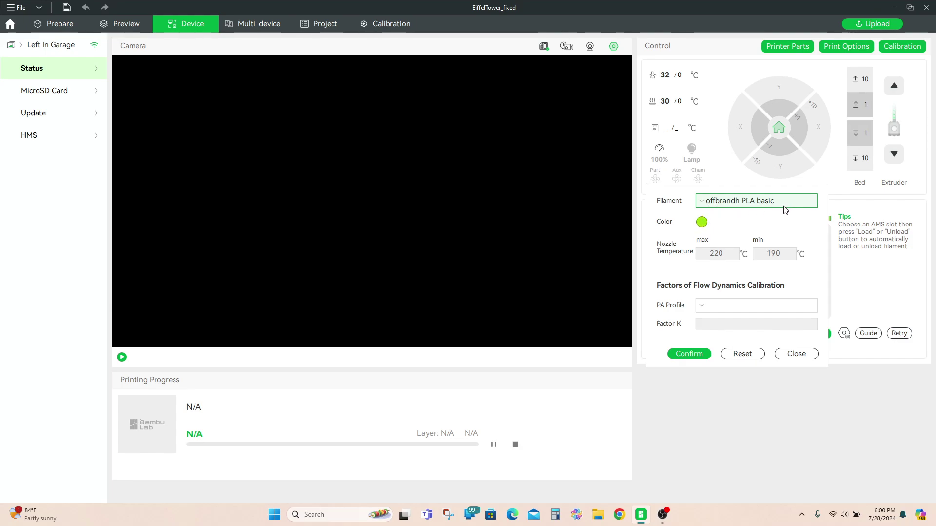
left_click(690, 354)
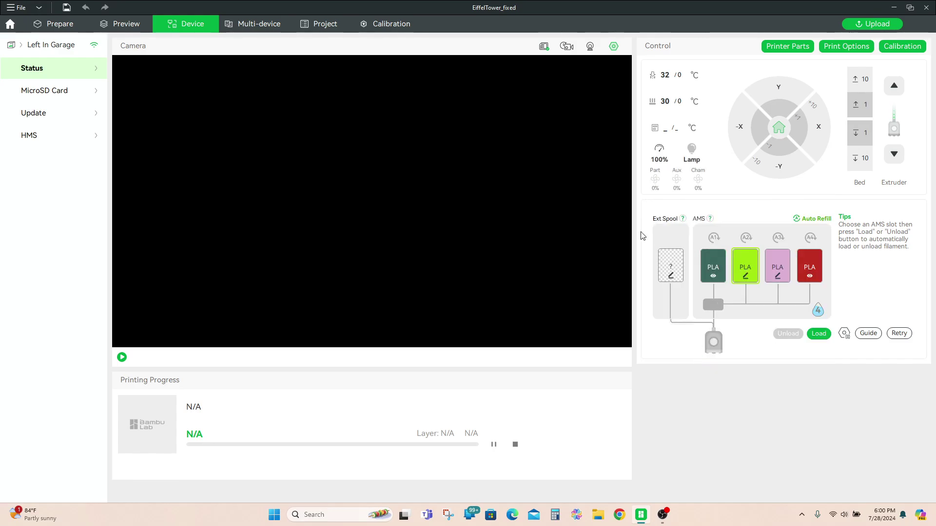
left_click(52, 26)
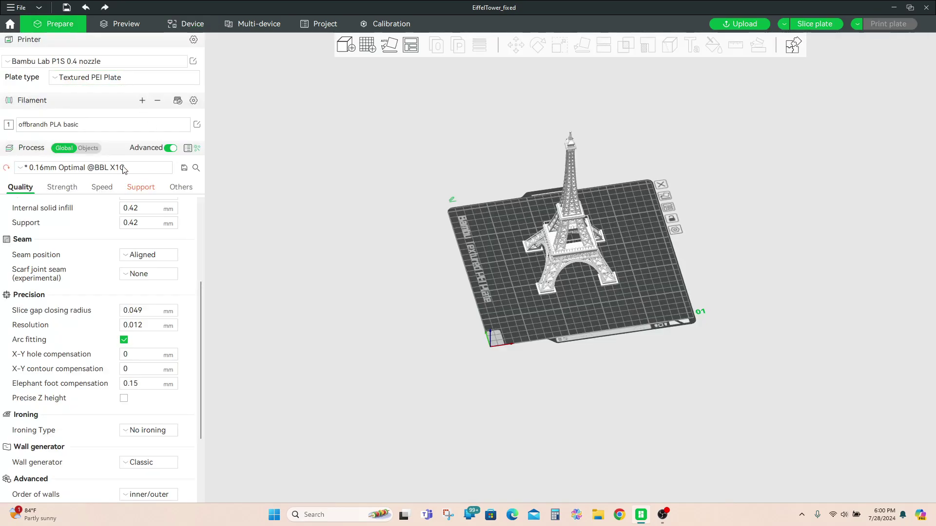
Resync the project filaments with the AMS and dismiss the unknown preset warning.
left_click(178, 101)
left_click(240, 285)
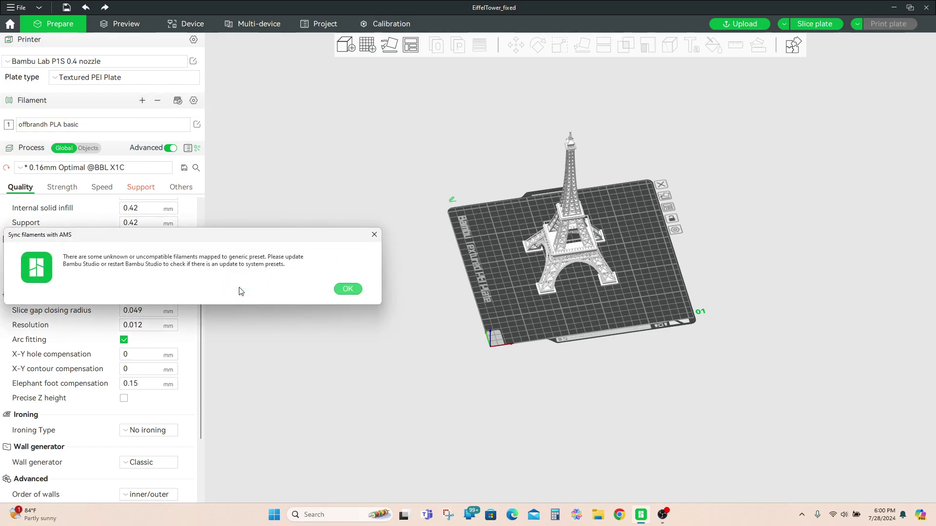
left_click(336, 288)
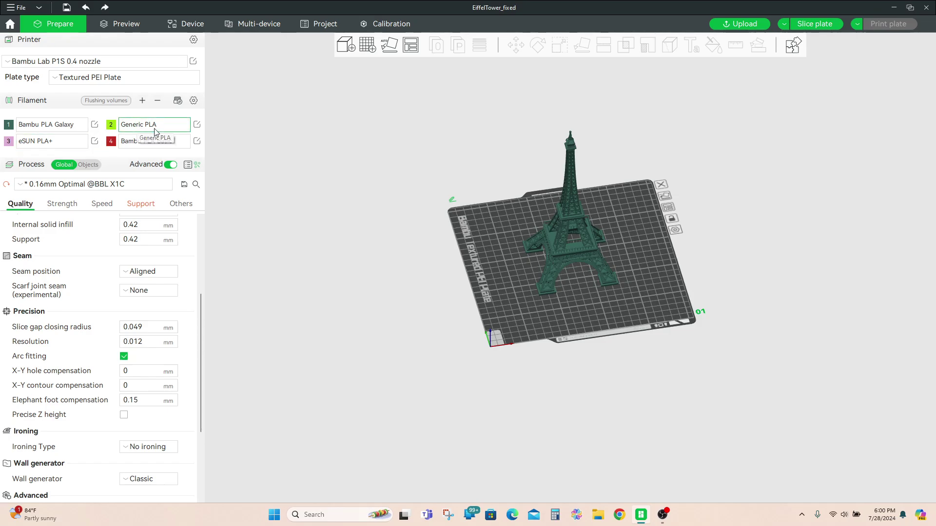
Check AMS status on the Device tab for the Right in Garage and Left In Garage printers.
left_click(184, 24)
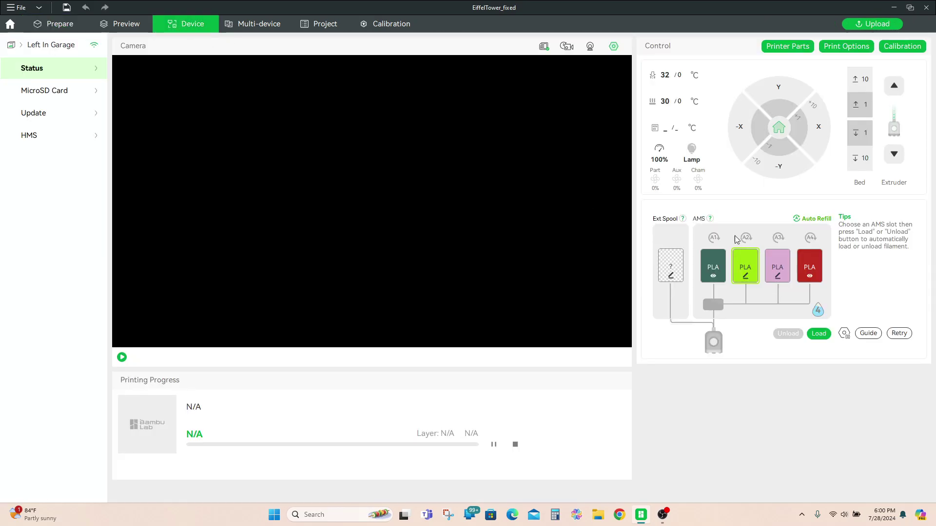
left_click(63, 45)
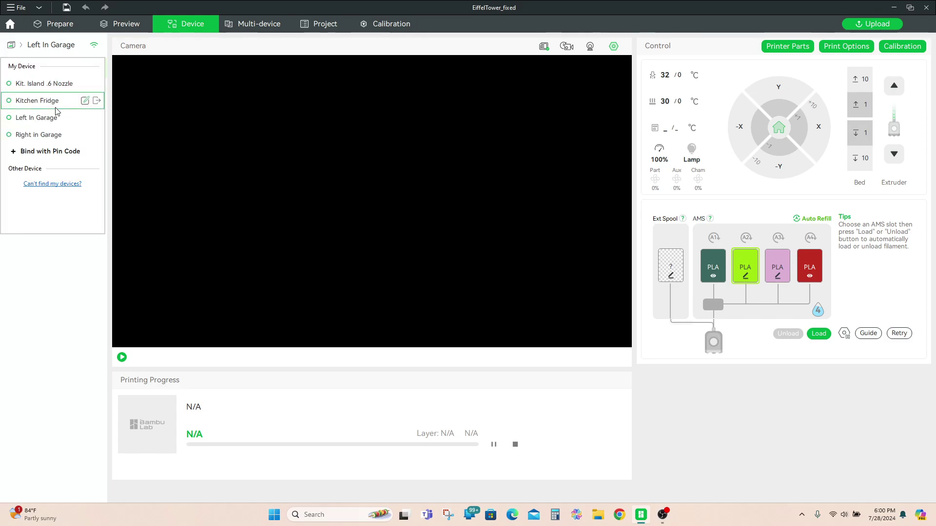
left_click(39, 136)
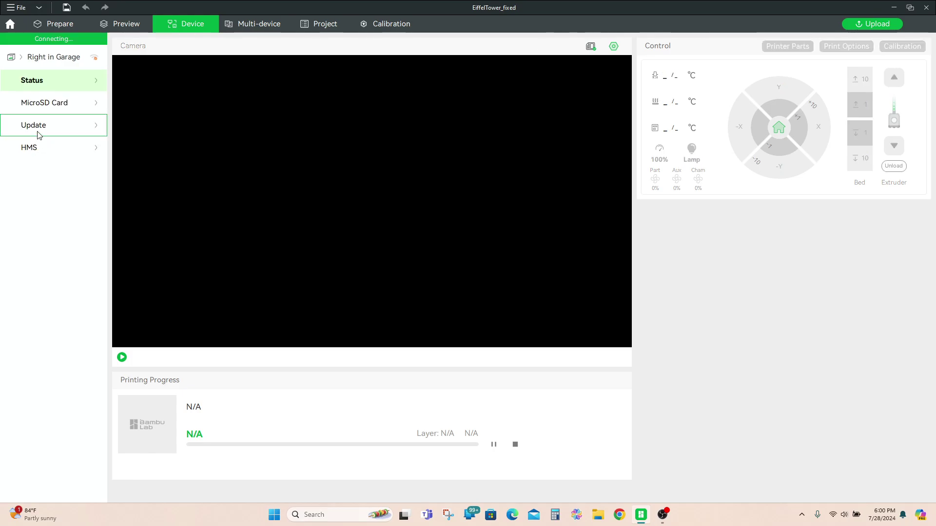
left_click(48, 48)
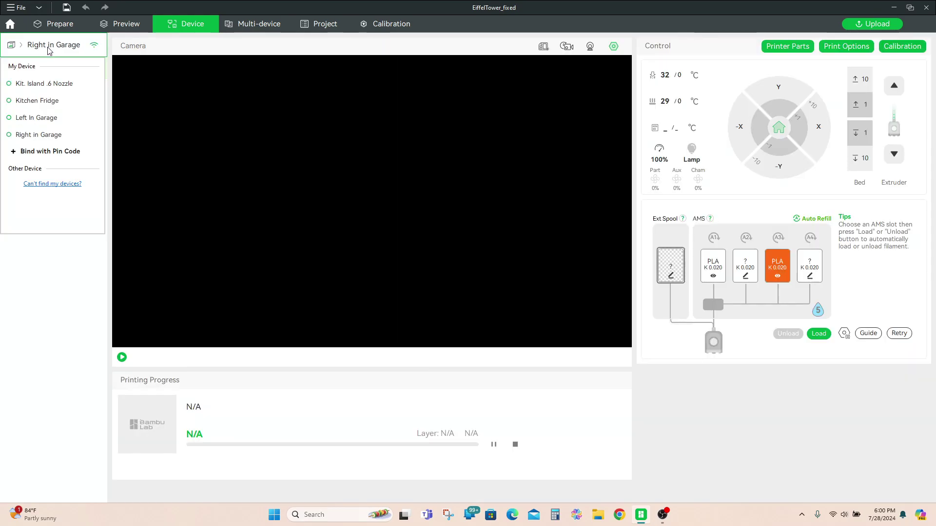
left_click(30, 119)
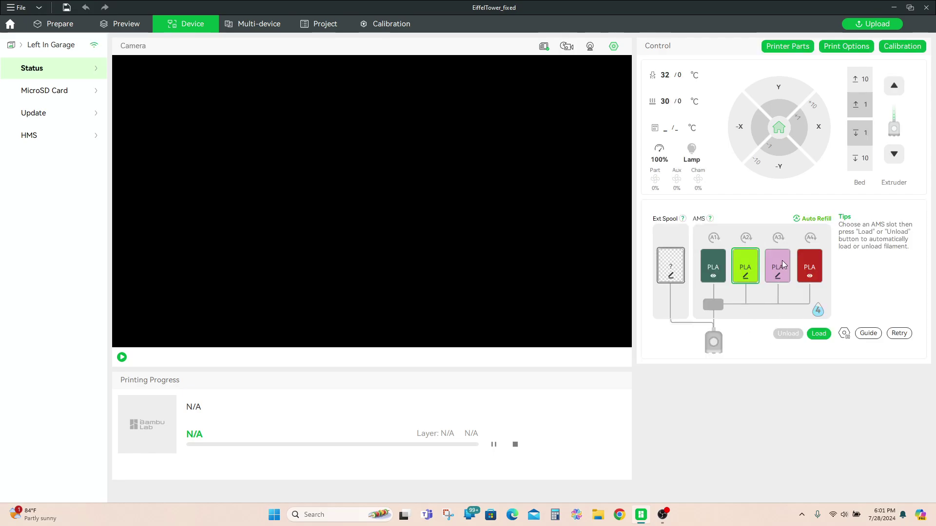
left_click(66, 30)
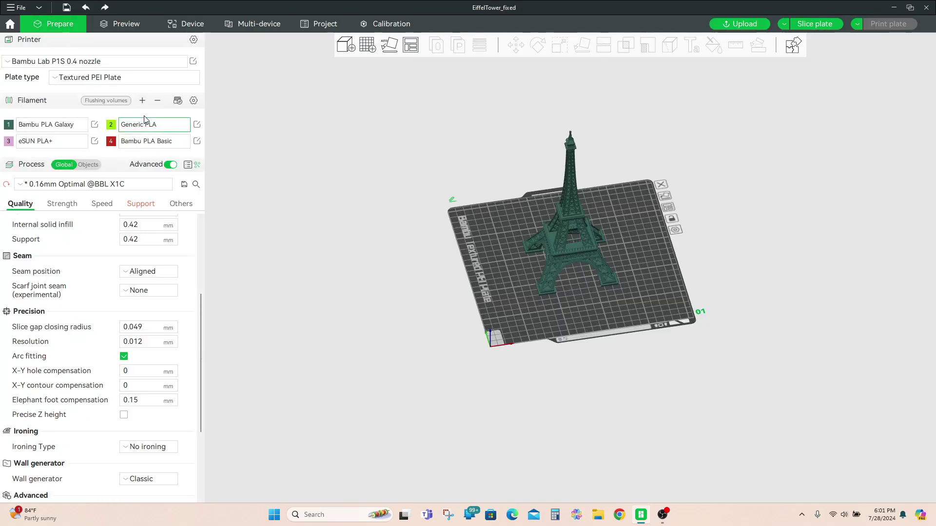
left_click(177, 101)
Resync the filaments, then inspect filament 2's offbrandh PLA basic settings and preset list.
left_click(246, 284)
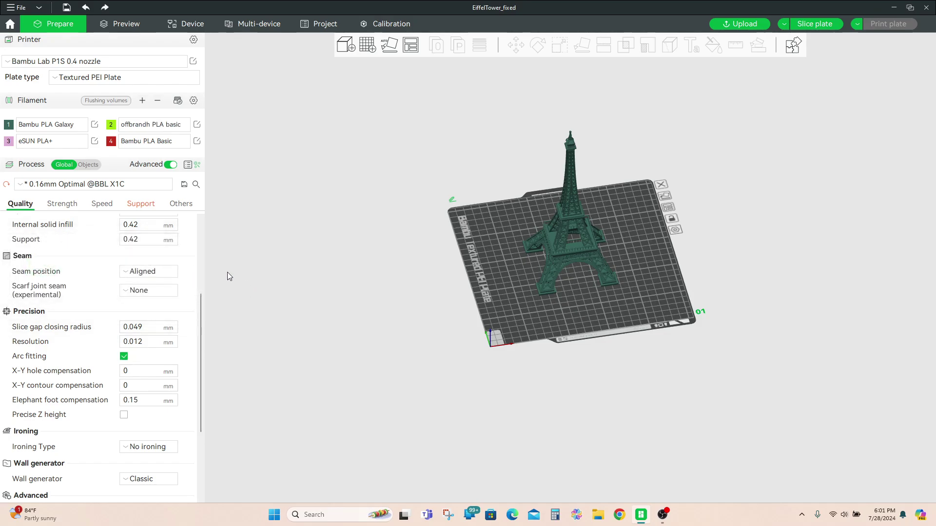
left_click(197, 125)
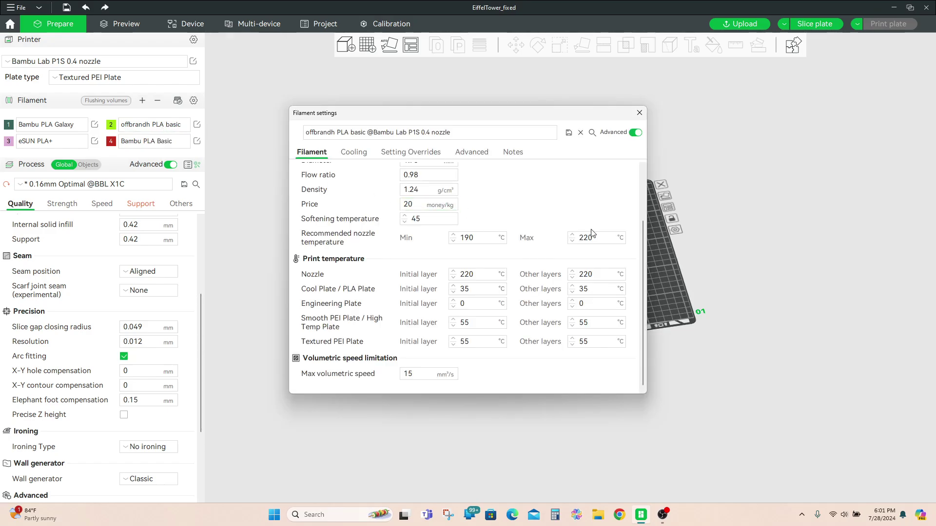
left_click(639, 113)
left_click(164, 128)
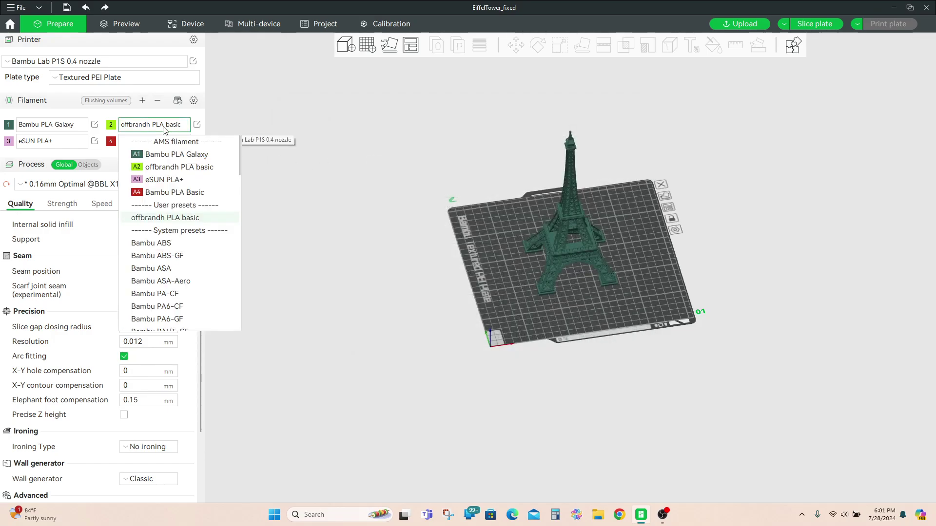
left_click(164, 128)
Review AMS slot A2's filament settings on the Device page without changing them.
left_click(176, 24)
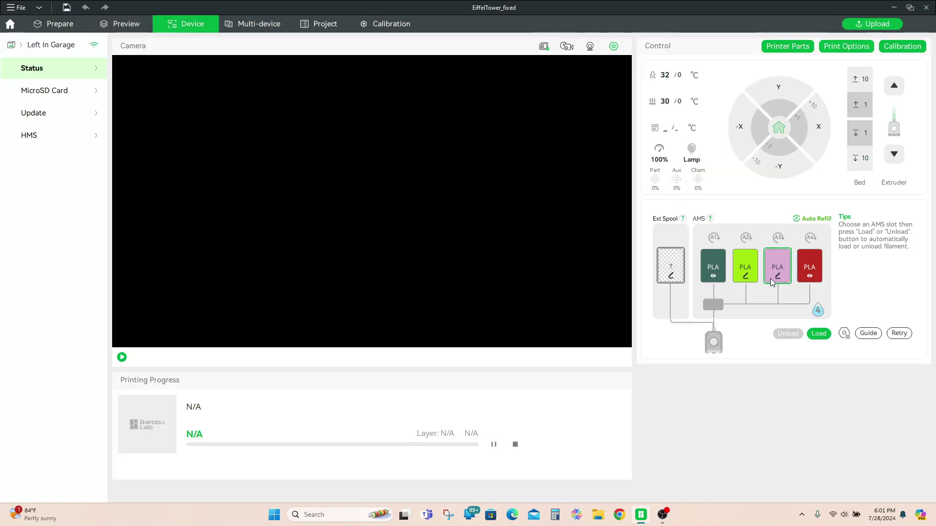
left_click(750, 285)
left_click(748, 277)
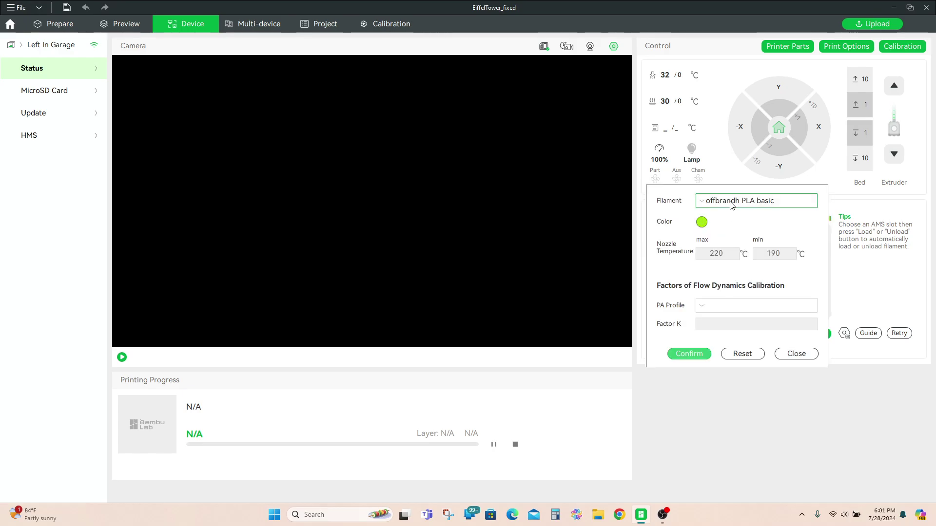
left_click(798, 354)
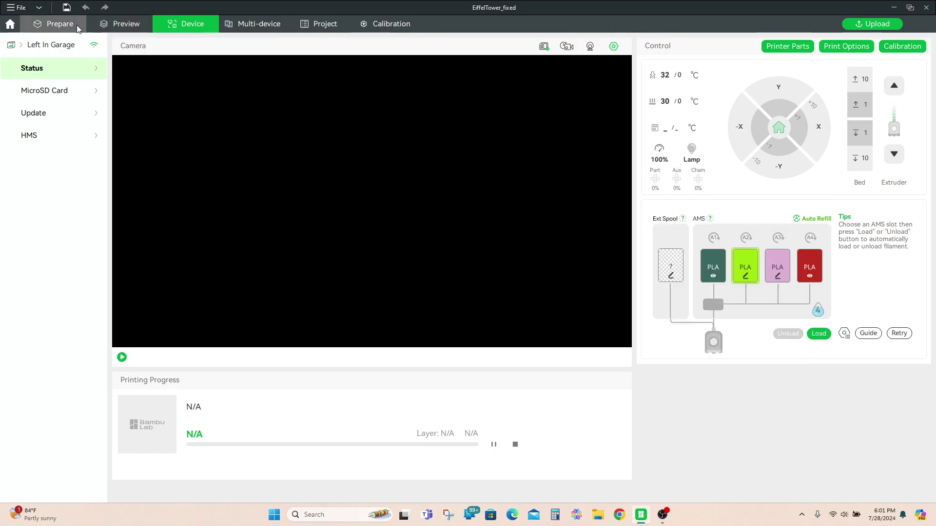
left_click(58, 23)
Recheck the offbrandh PLA basic settings and filament 4's preset choices, leaving them unchanged.
left_click(196, 124)
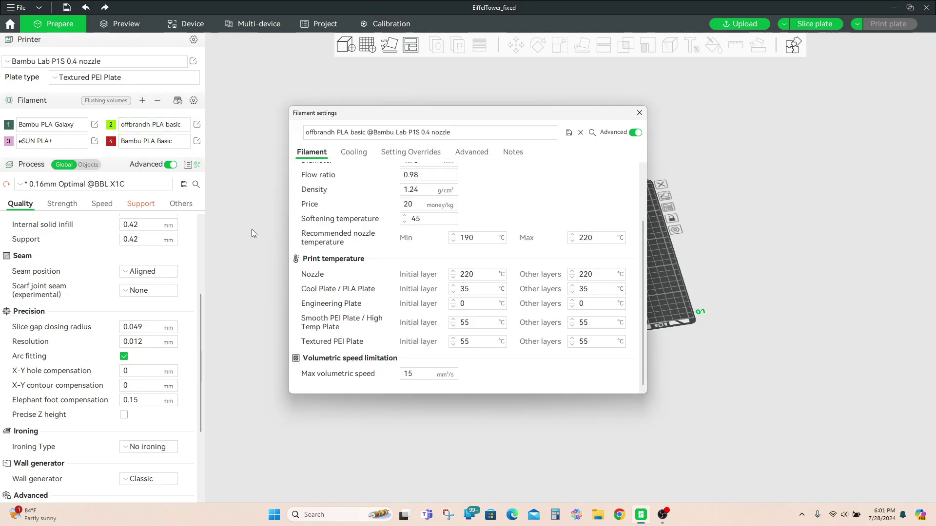
left_click(639, 113)
left_click(151, 141)
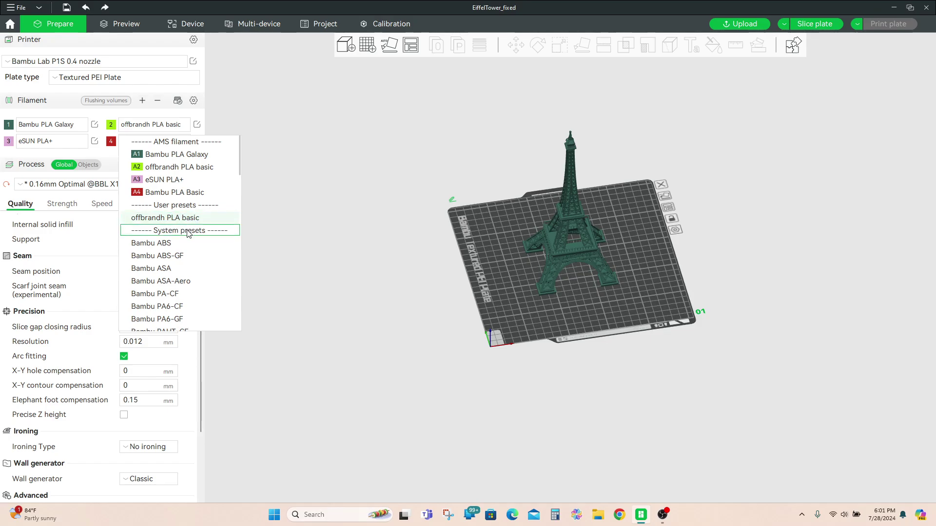
left_click(247, 110)
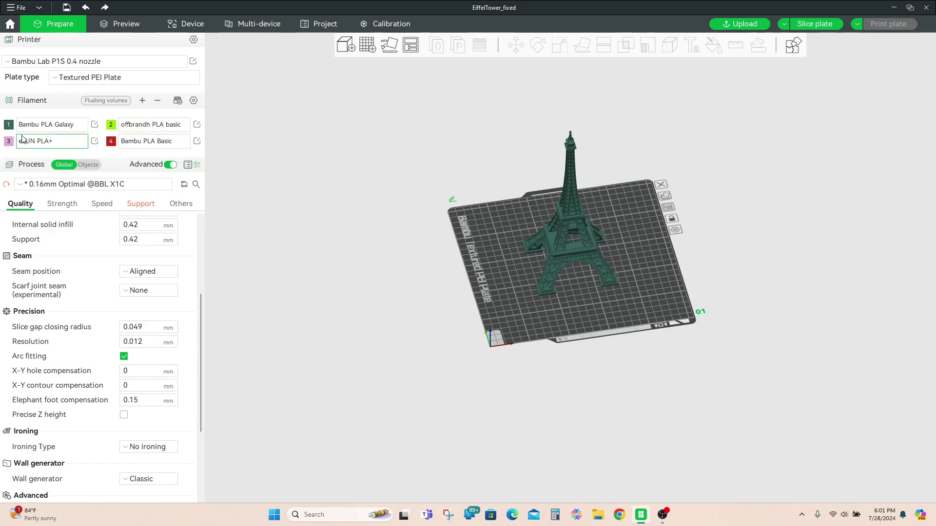
Slice the Eiffel Tower plate (7h35m, 59.69 g) and open Send print job for Left In Garage.
left_click(807, 26)
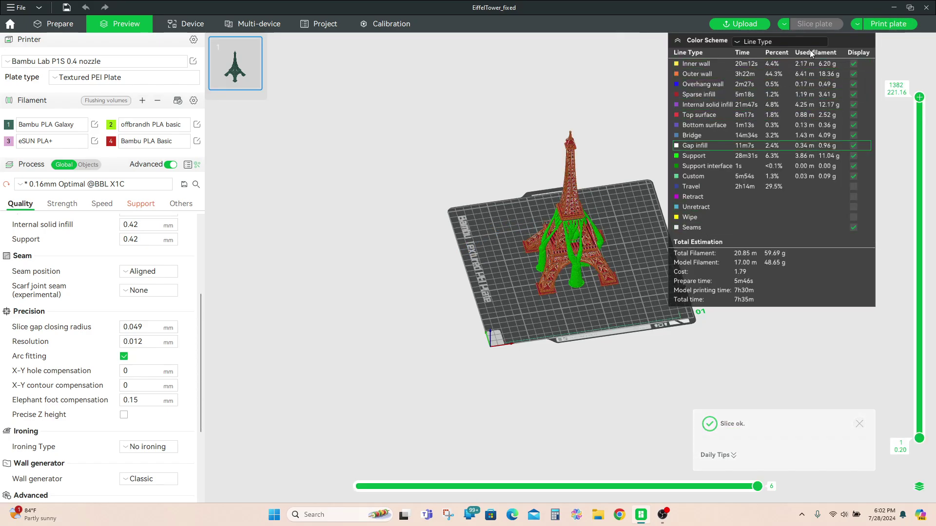
left_click(883, 24)
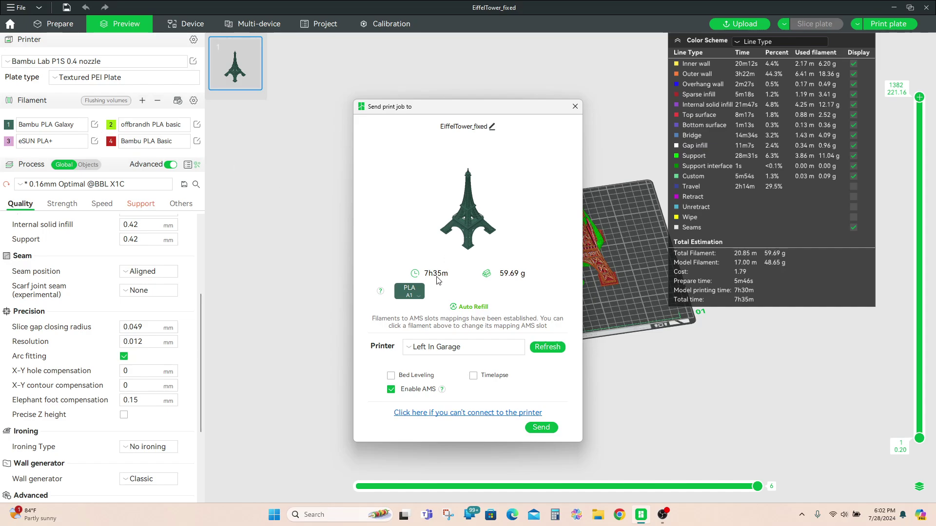
Map the print's PLA filament to AMS slot A2, then close the send dialog without sending.
left_click(421, 295)
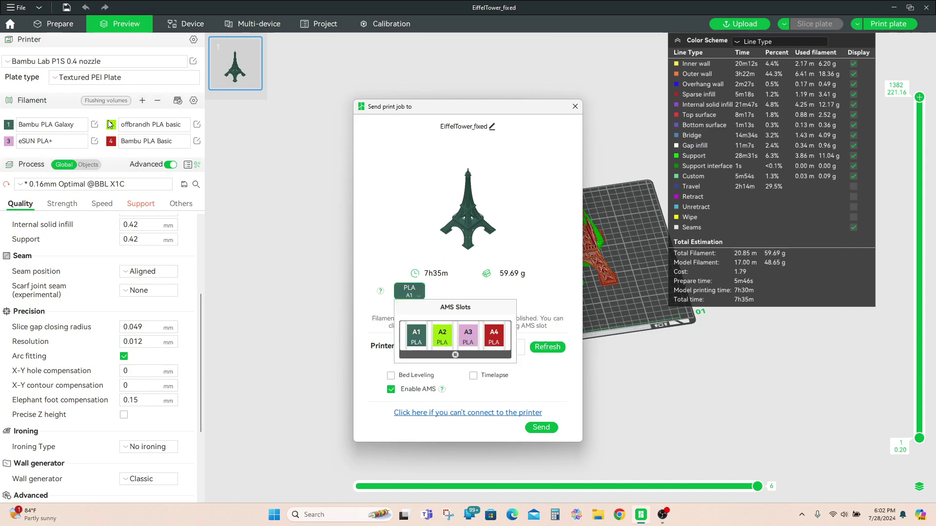
left_click(442, 335)
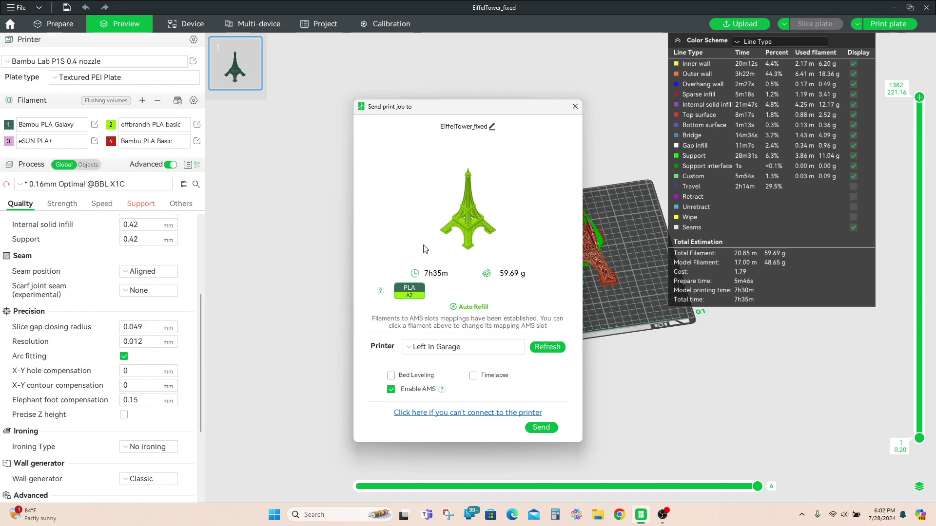
left_click(574, 105)
Change the Eiffel Tower's filament to offbrandh PLA basic and switch Process from Global to Objects.
left_click(57, 23)
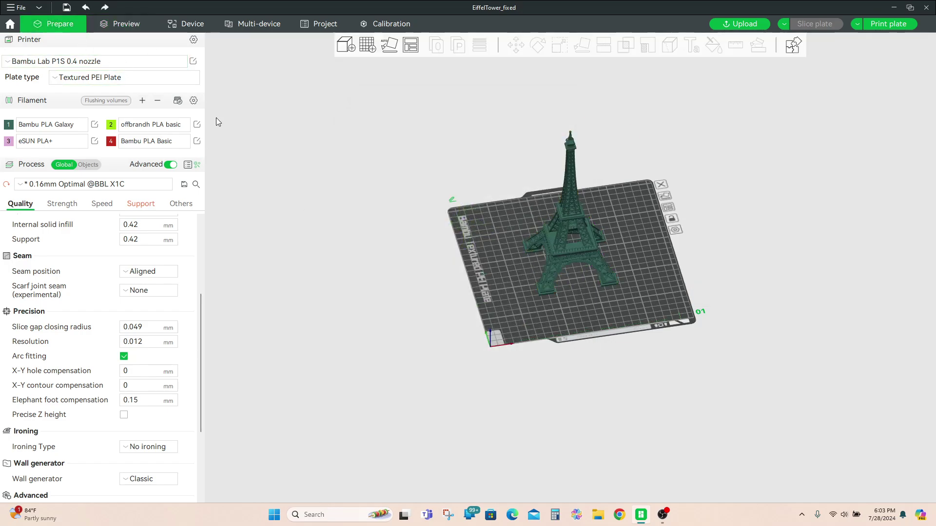
right_click(554, 233)
mouse_move(605, 476)
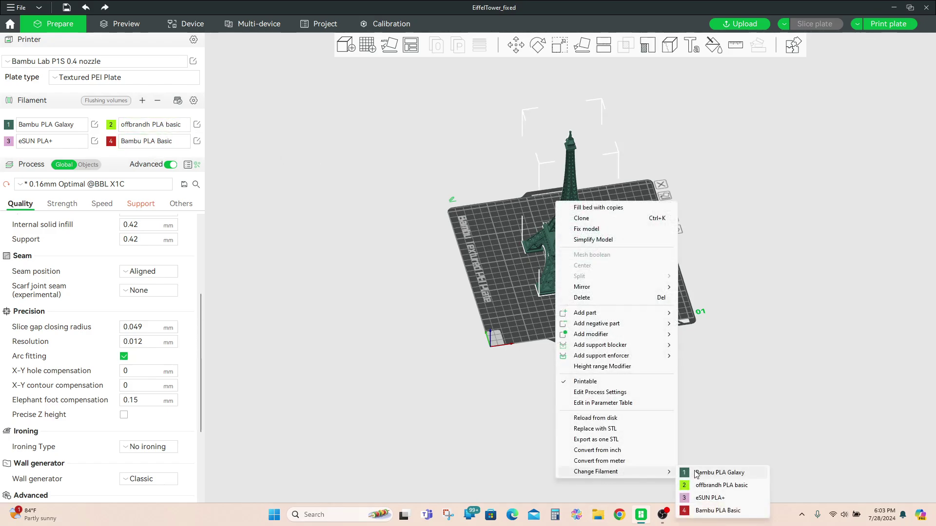
left_click(707, 487)
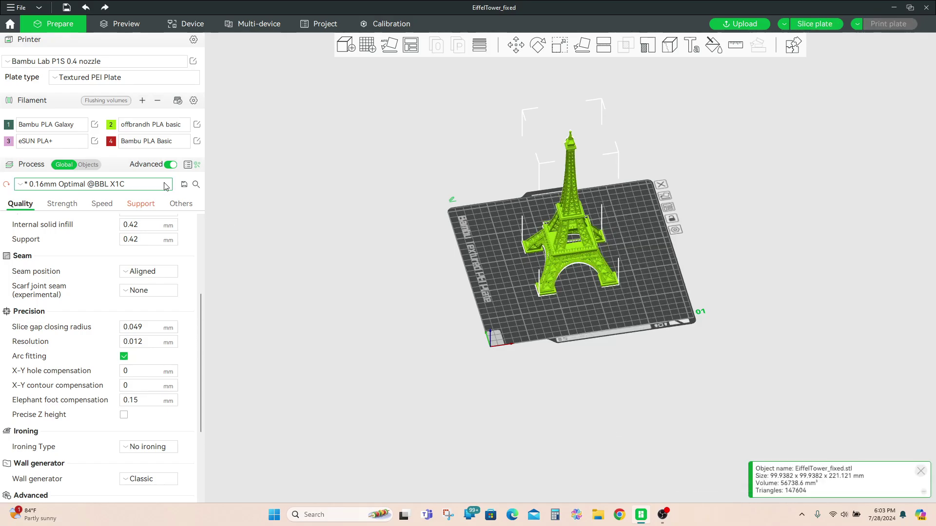
left_click(90, 166)
left_click(167, 213)
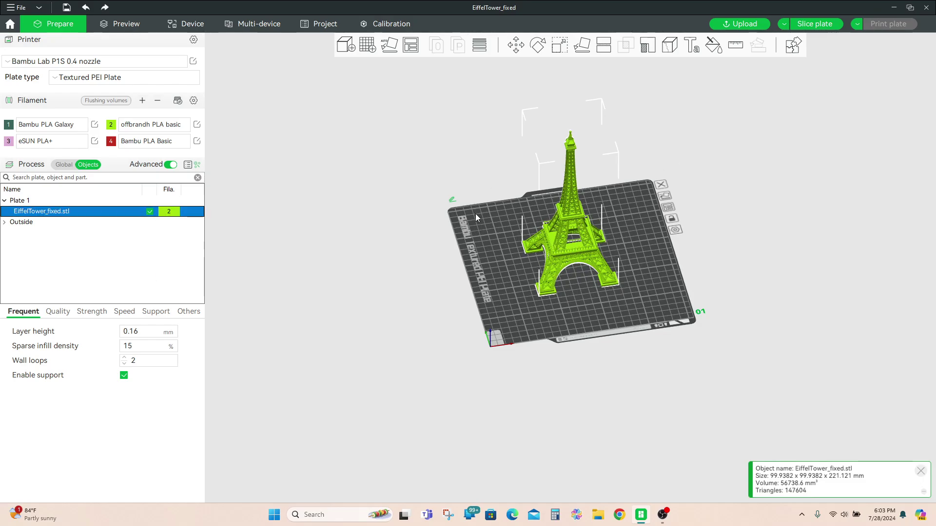
Slice Plate 1 again with EiffelTower_fixed.stl printing in filament 2.
left_click(805, 25)
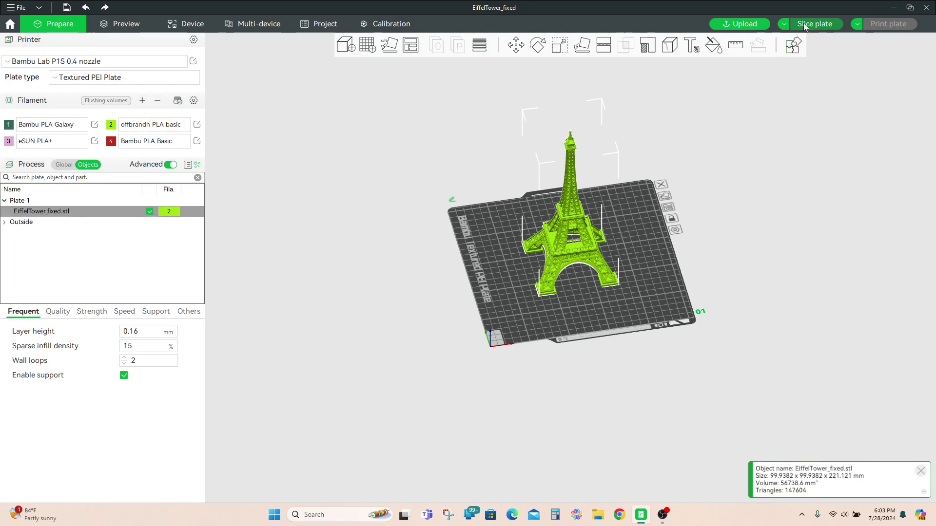